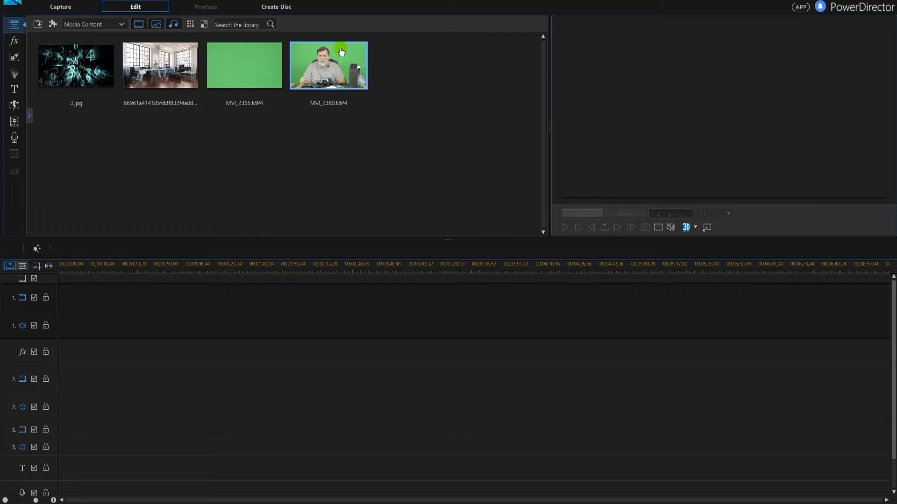
Place MVI_2380.MP4 on video track 2 and the office photo on track 1, extending the photo to match the clip's full length
drag(322, 56, 60, 390)
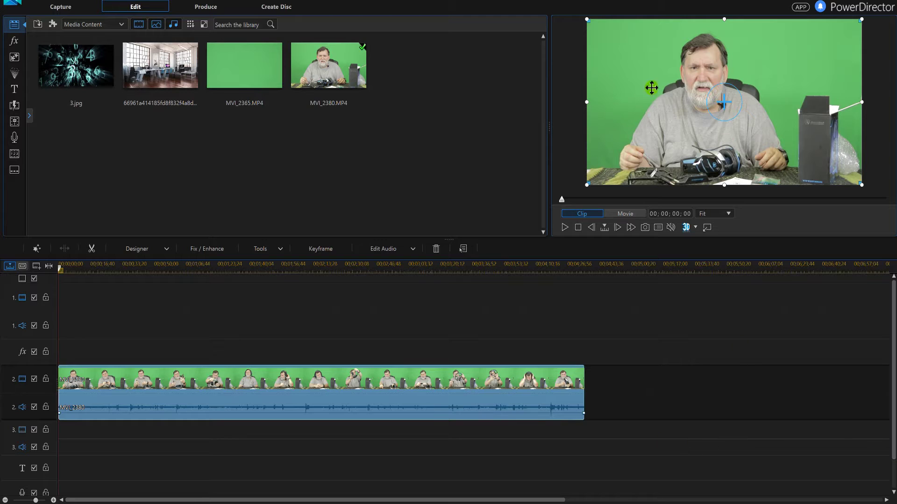
click(160, 60)
drag(160, 60, 64, 299)
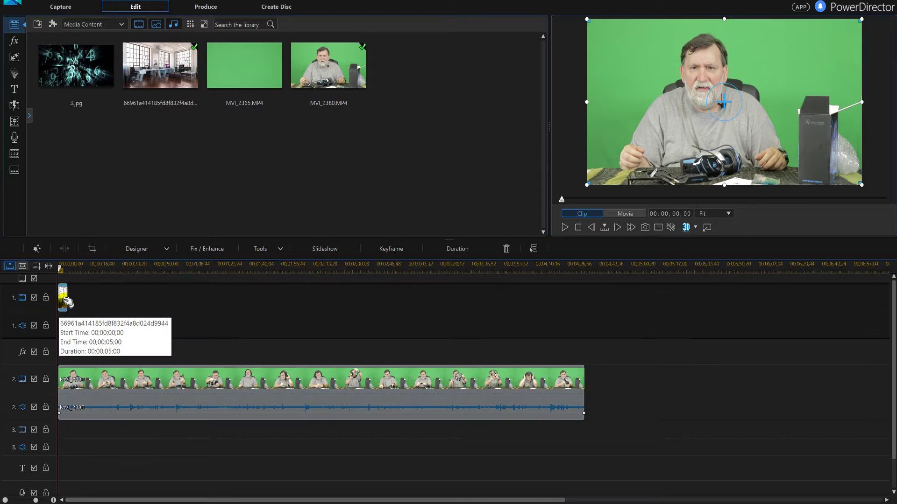
click(69, 302)
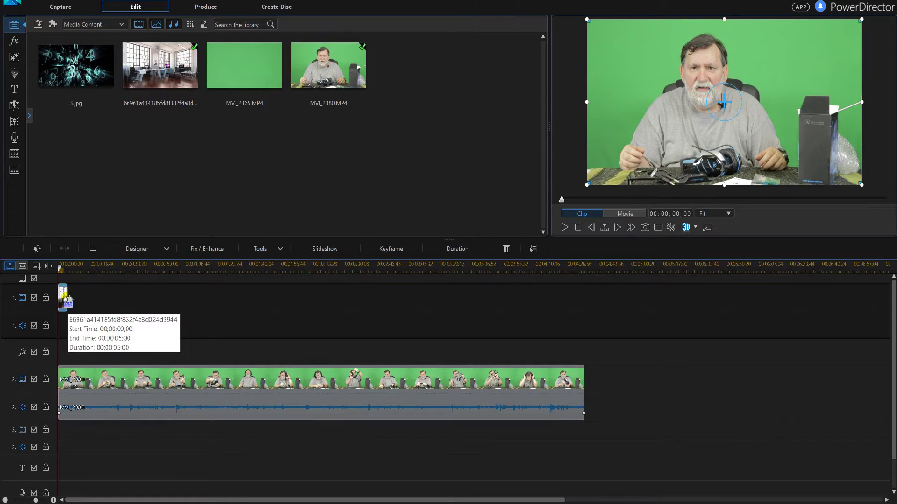
drag(67, 301, 585, 322)
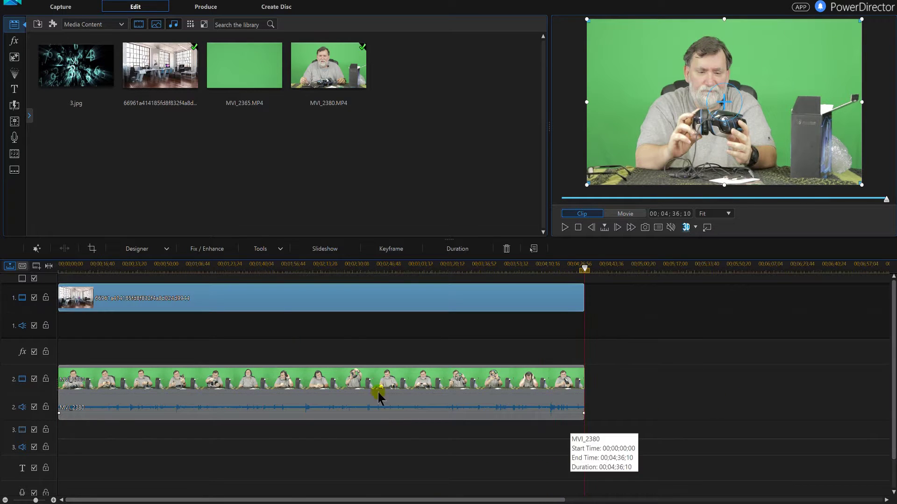
Open the green-screen clip on track 2 in the Mask Designer
click(367, 392)
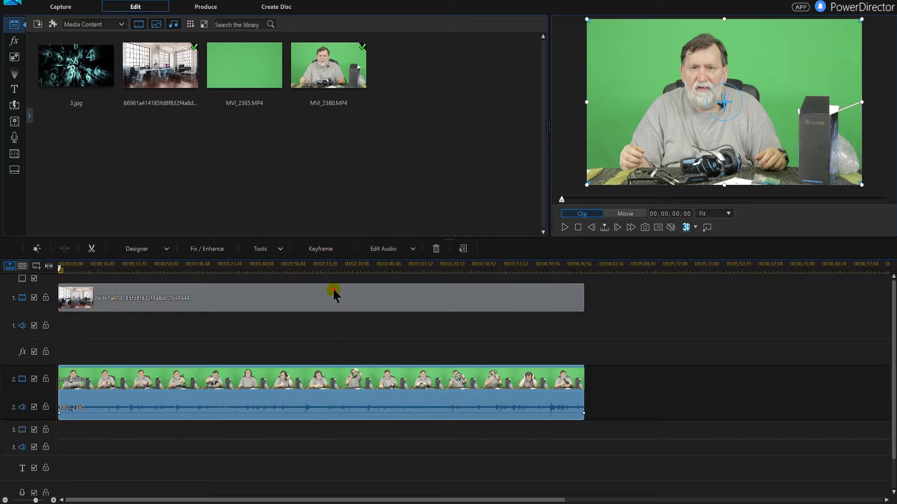
click(332, 294)
click(375, 410)
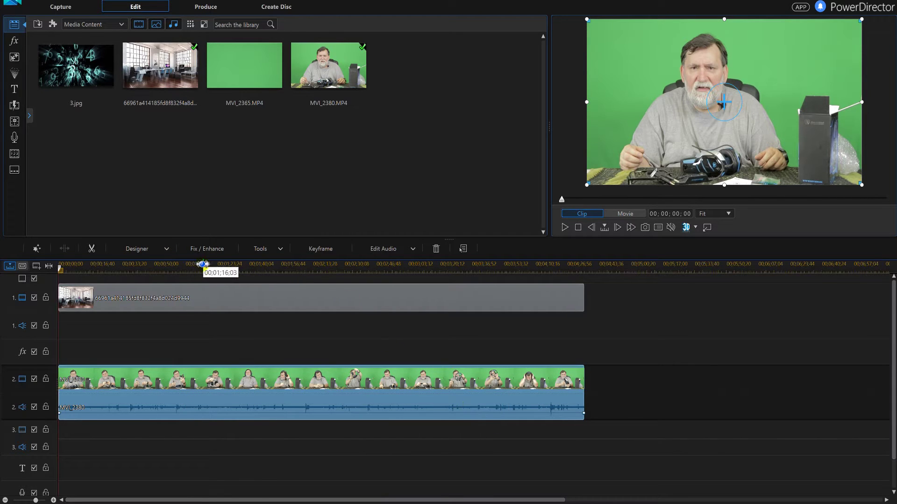
click(162, 251)
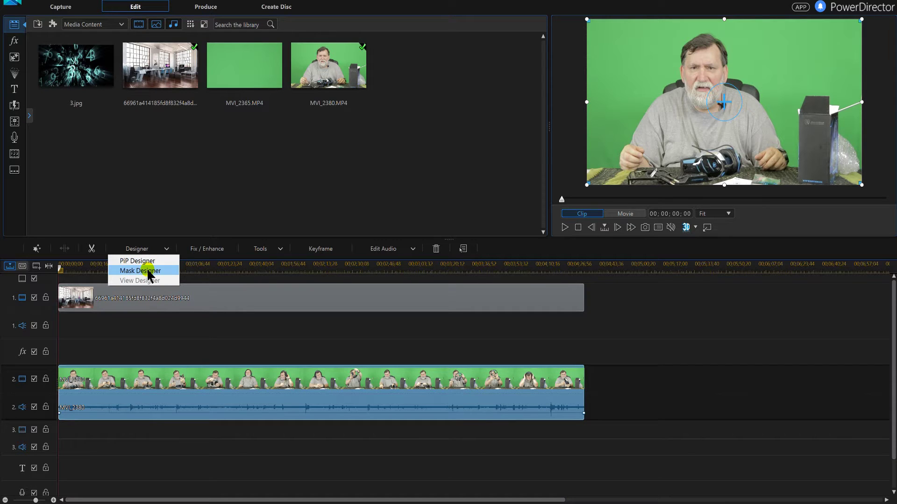
click(148, 271)
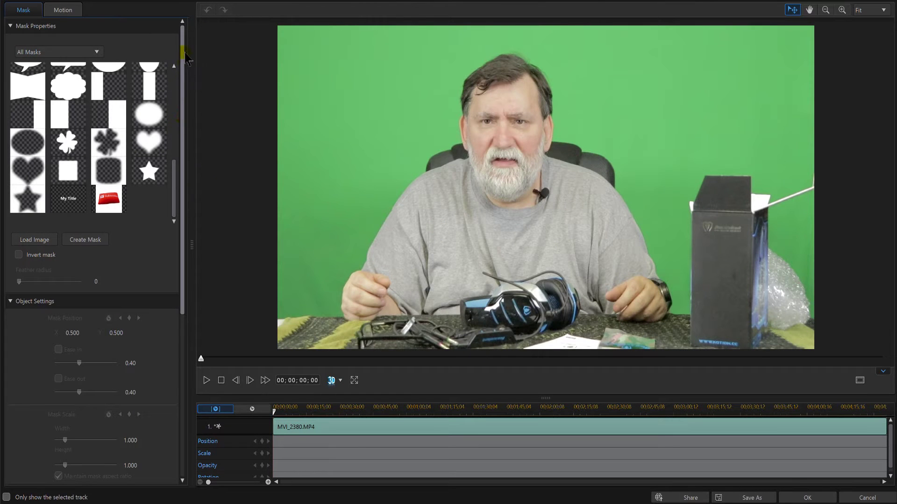
Apply the plain rectangle mask to the clip and move it to X 0.375, flush with the frame's left edge
click(149, 142)
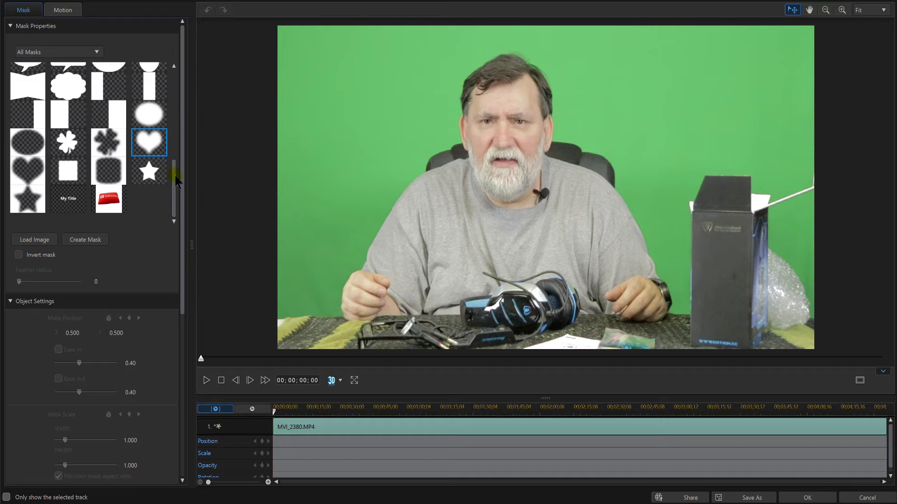
drag(173, 189, 176, 72)
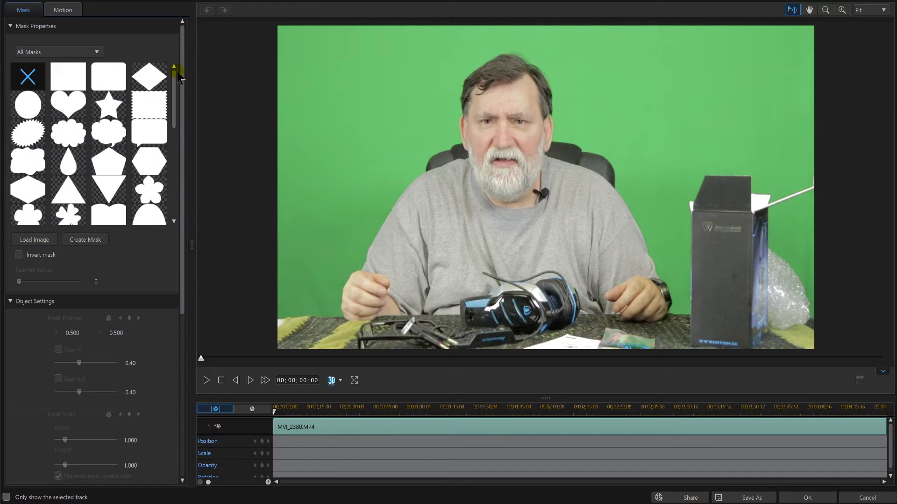
click(77, 80)
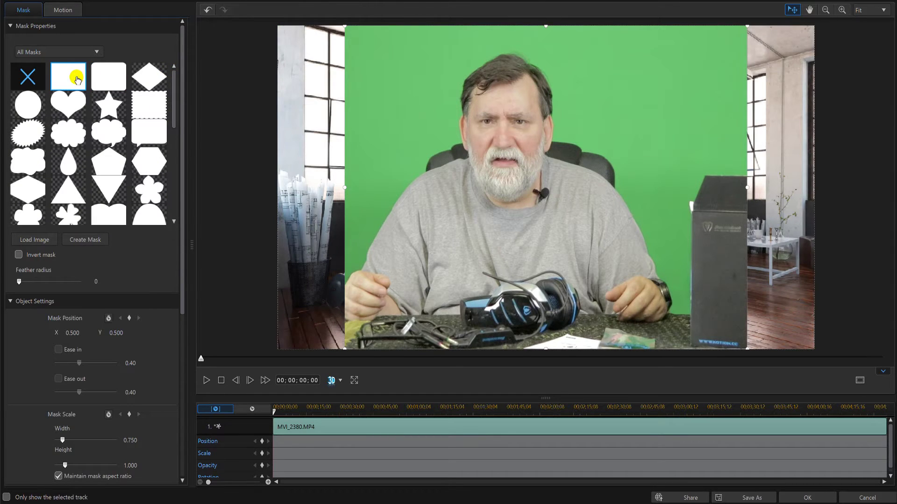
drag(544, 264, 635, 257)
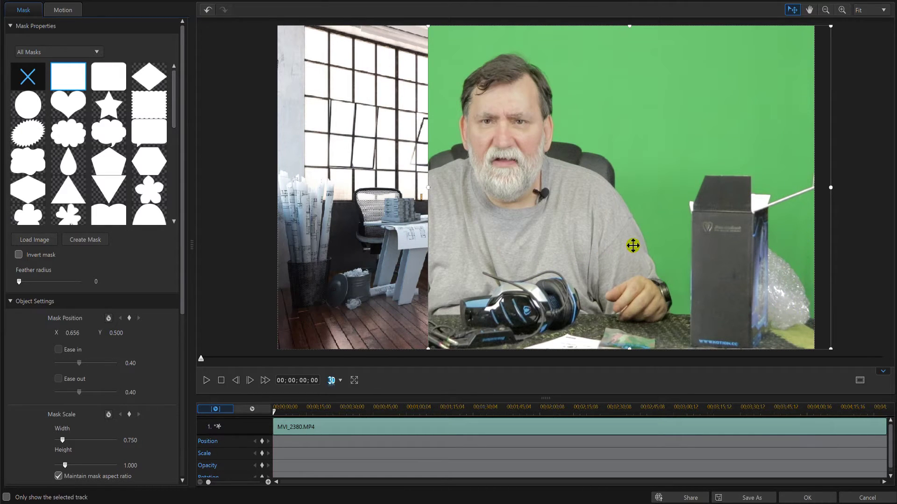
drag(633, 243, 494, 252)
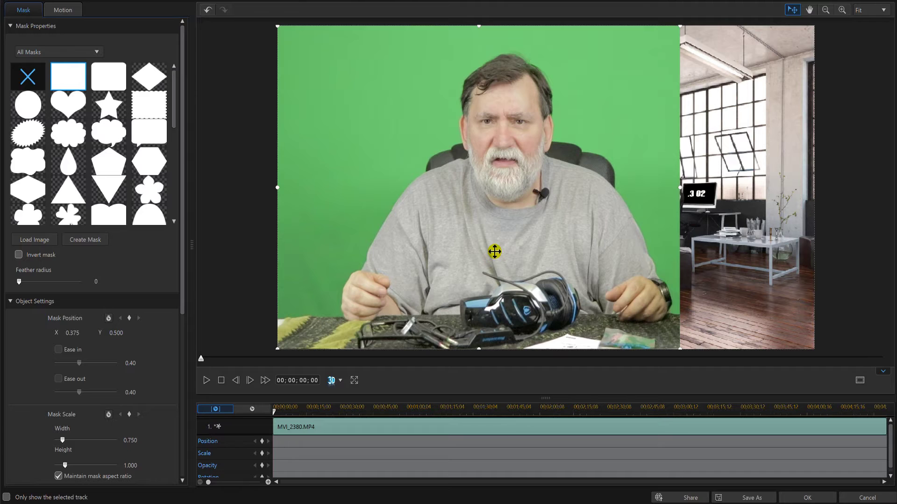
Turn off the mask's aspect ratio lock, resize it to about 0.665 wide and 0.689 high around the man's upper body, and accept
scroll(107, 280, down, 1)
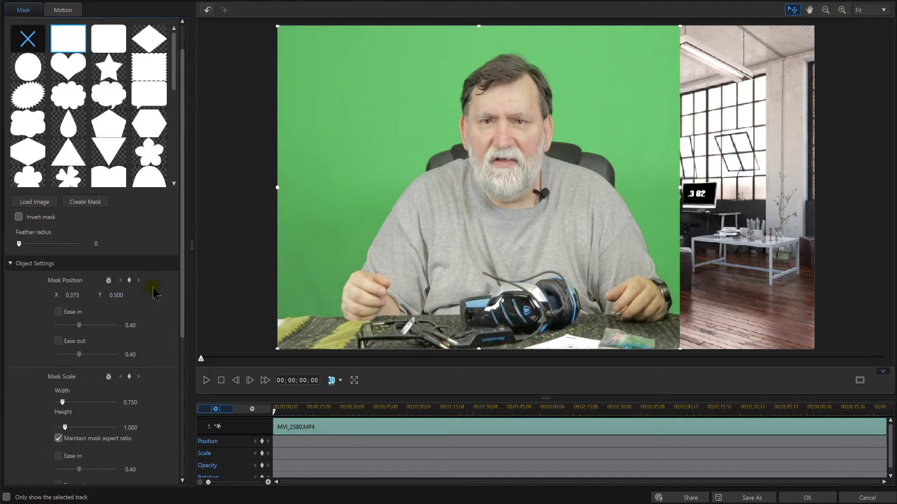
scroll(159, 294, down, 1)
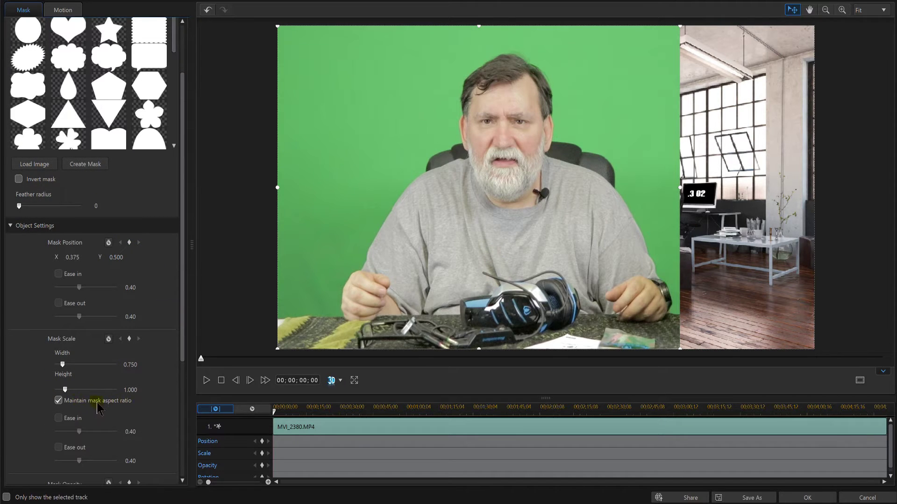
click(63, 403)
drag(284, 187, 323, 183)
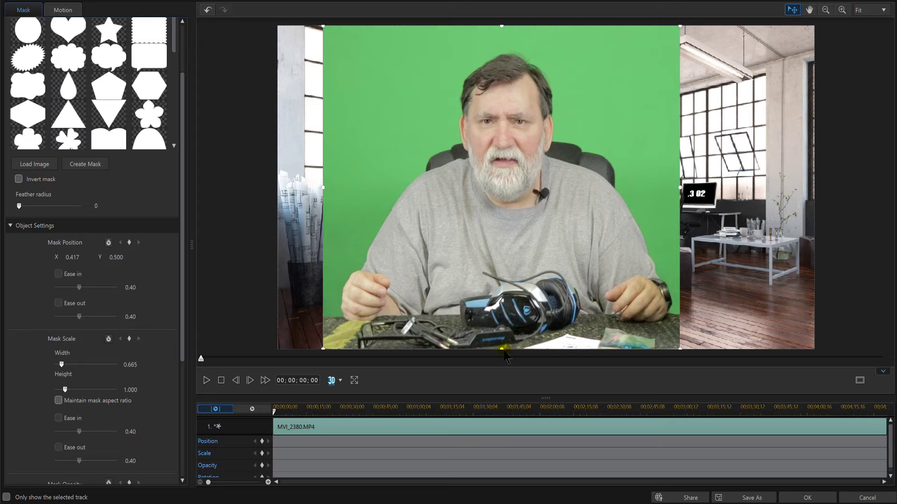
drag(501, 349, 520, 265)
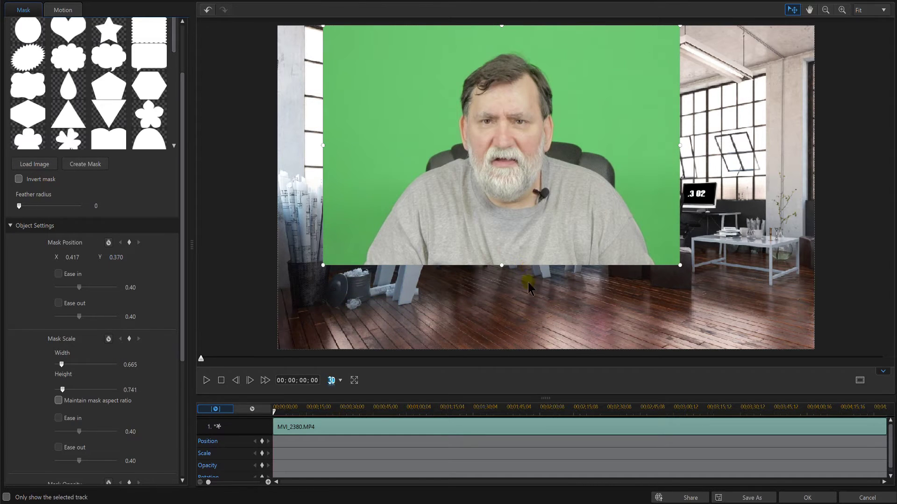
drag(502, 29, 501, 42)
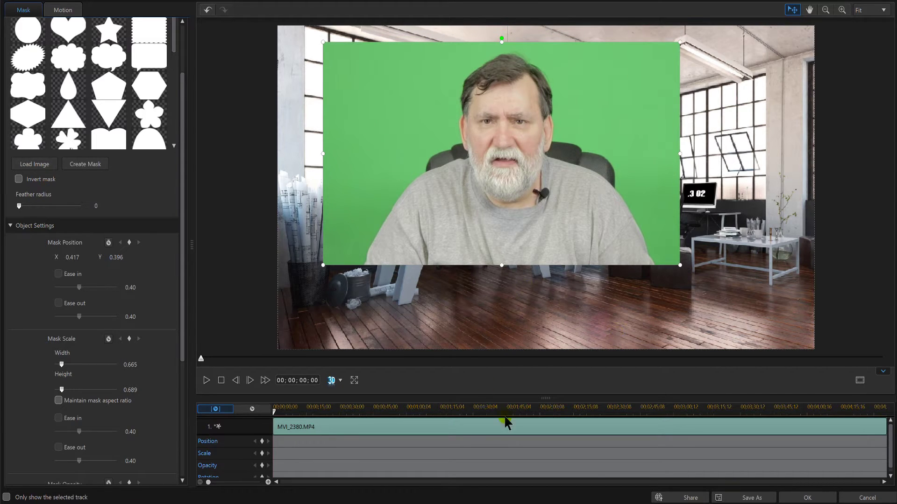
click(826, 500)
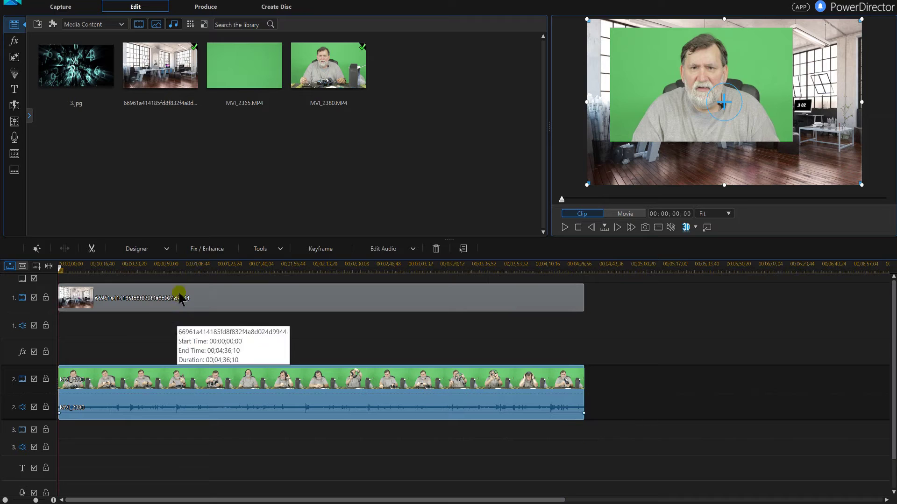
Move the masked clip down and right in the preview so its lower edge meets the bottom of the frame
click(166, 249)
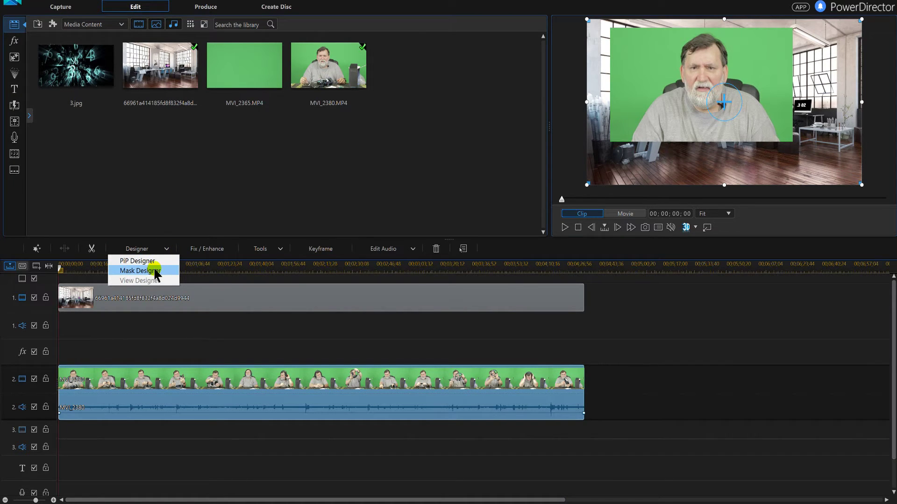
click(714, 427)
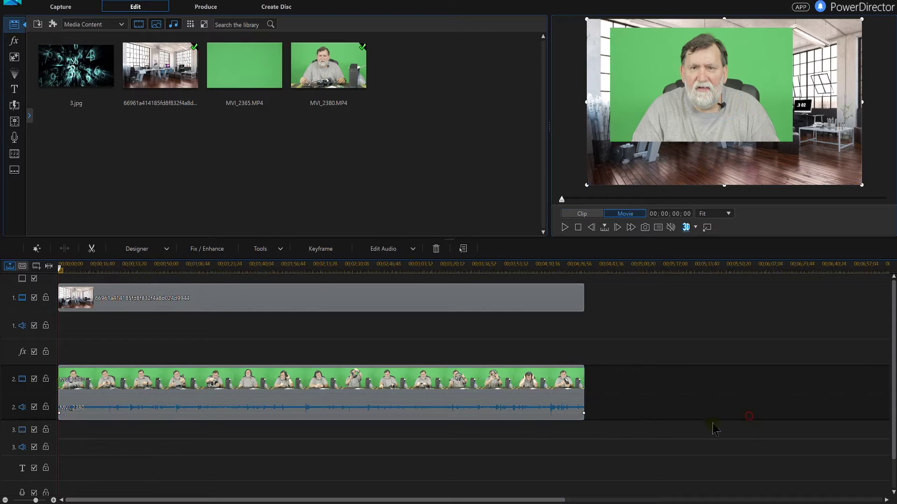
click(582, 398)
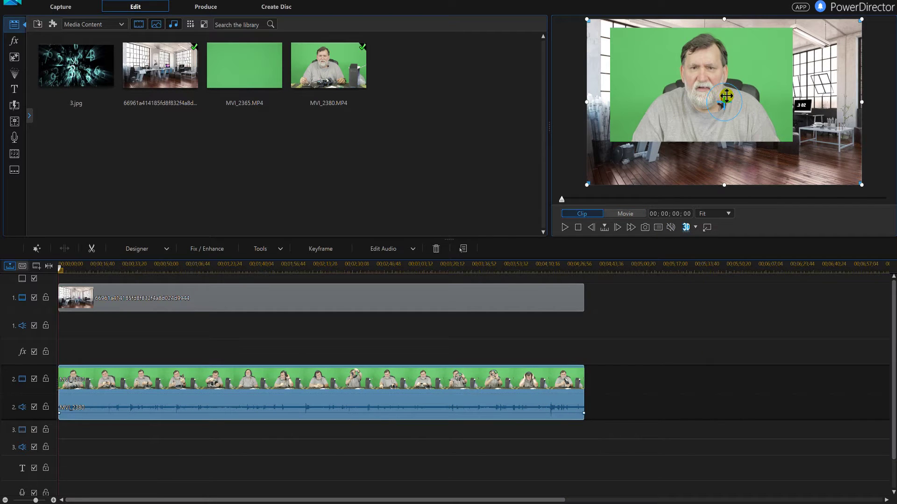
drag(736, 124, 760, 151)
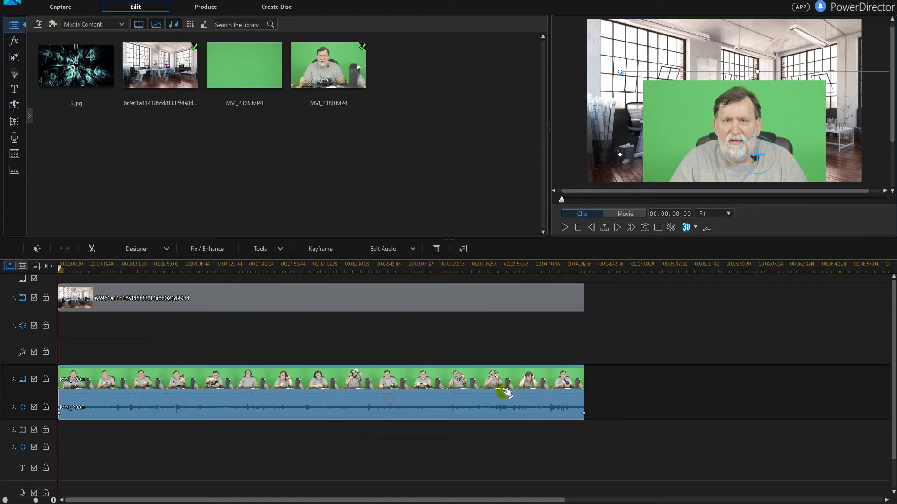
Enable Chroma Key for the masked clip in the PiP Designer, sample the green backdrop as key colour, and preview the result
click(156, 255)
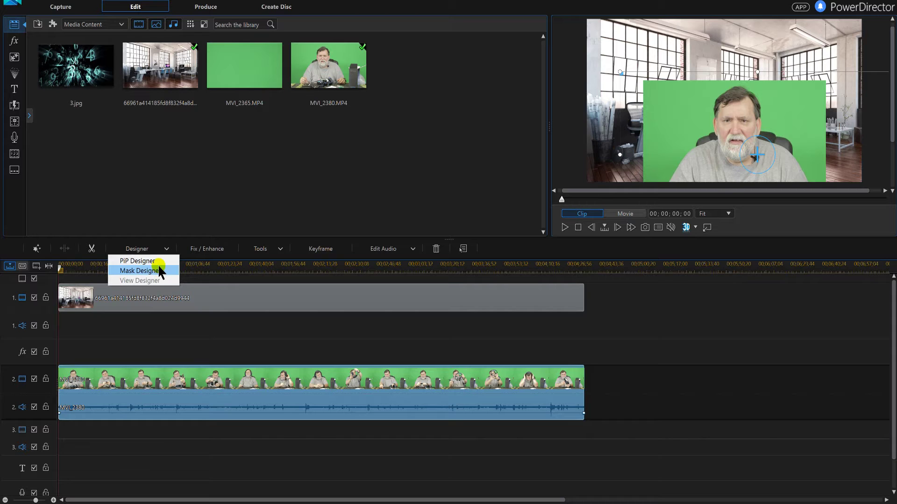
click(156, 261)
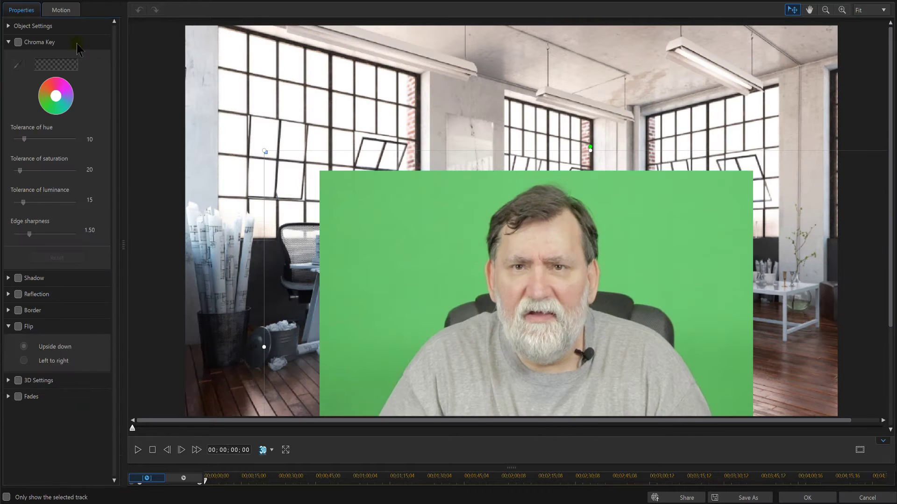
click(18, 42)
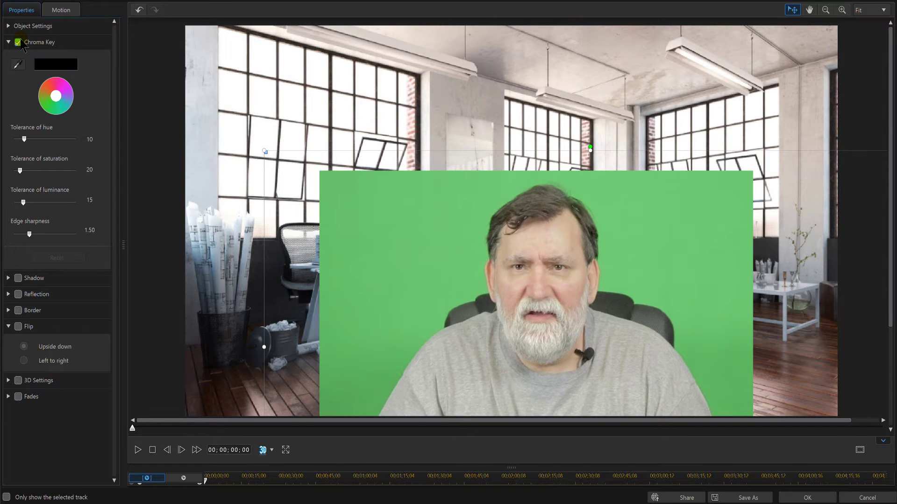
click(17, 66)
click(505, 201)
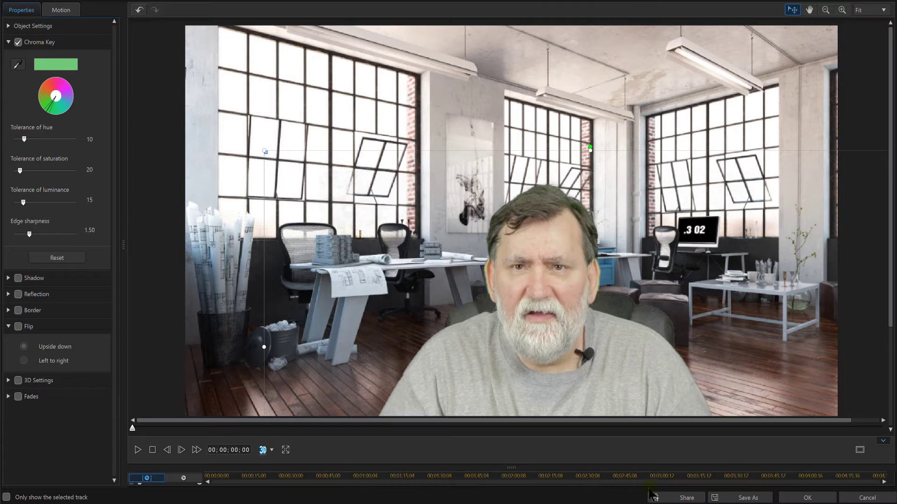
click(139, 449)
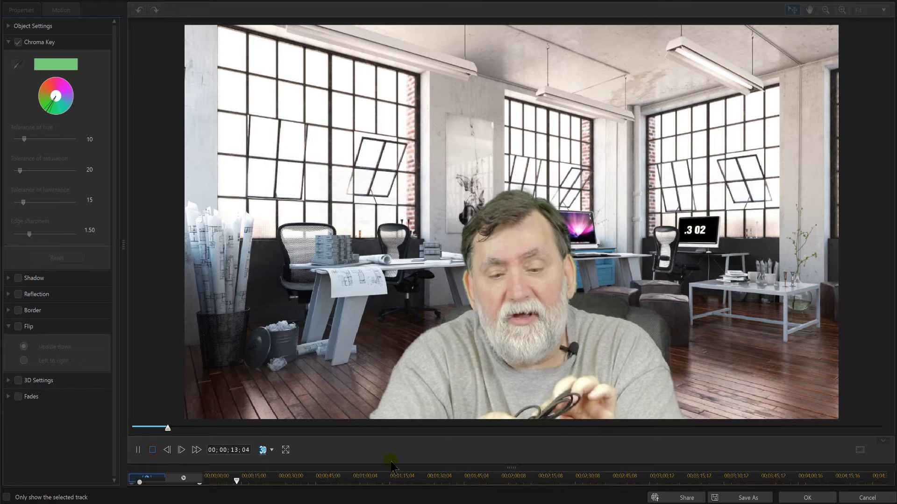
key(ctrl+slash)
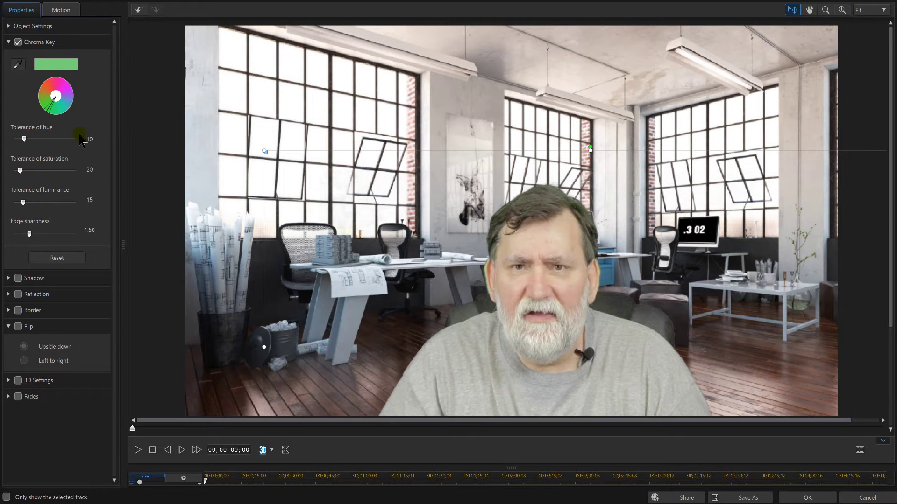
Set the chroma key's edge sharpness to 3.00, luminance tolerance to 20, saturation tolerance to 25 and hue tolerance to 15
drag(97, 229, 46, 225)
text(3)
click(98, 200)
drag(97, 200, 1, 179)
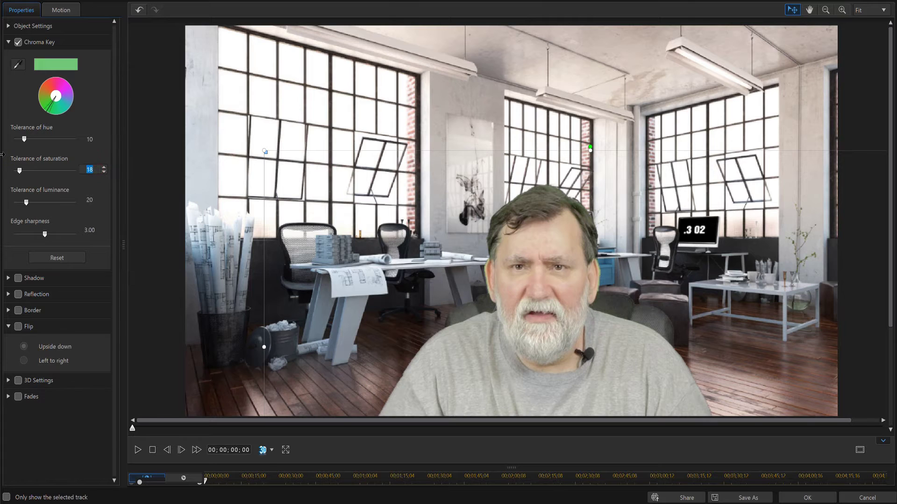
click(94, 139)
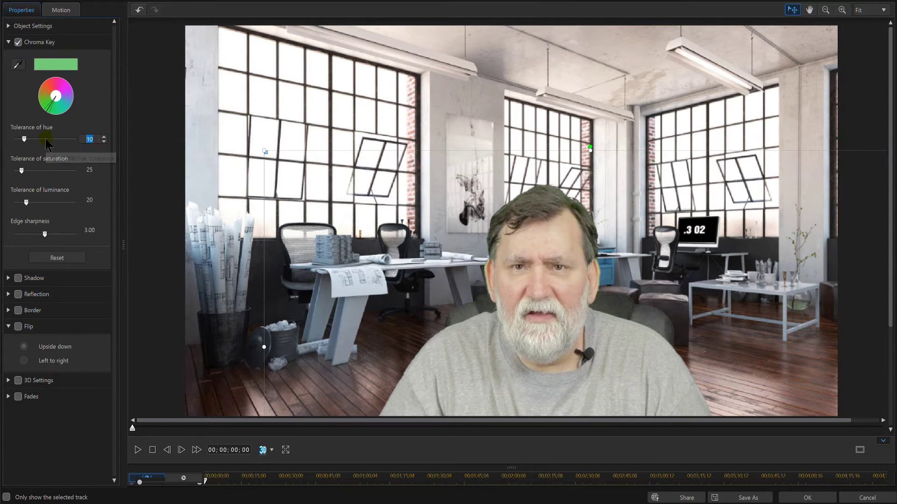
text(5)
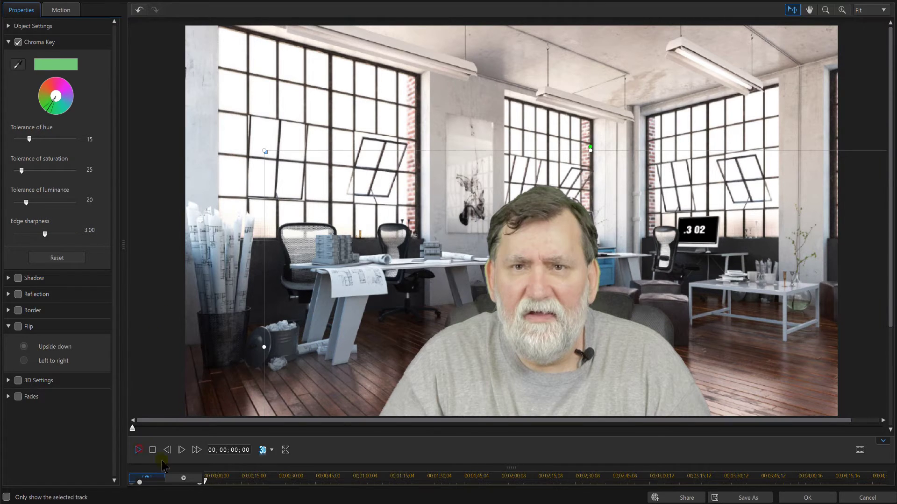
Refine the chroma key to hue tolerance 23 and luminance tolerance 25, previewing the clip before and after the change
key(space)
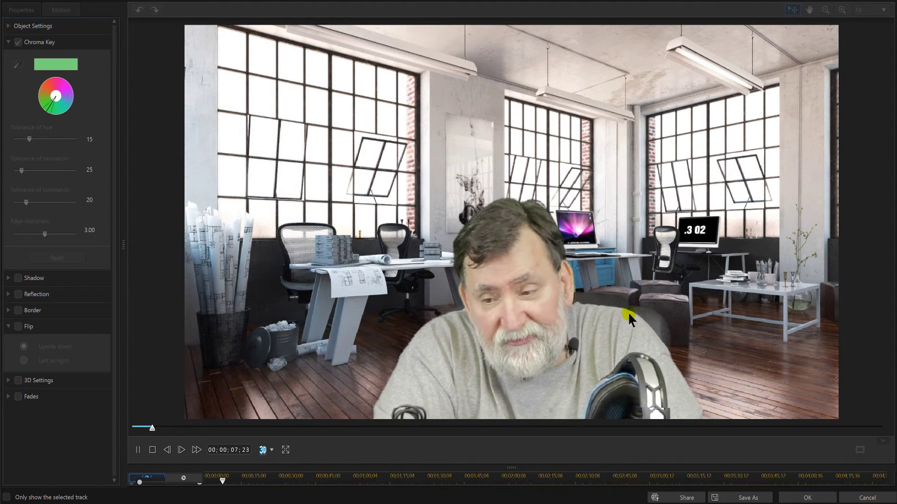
click(152, 450)
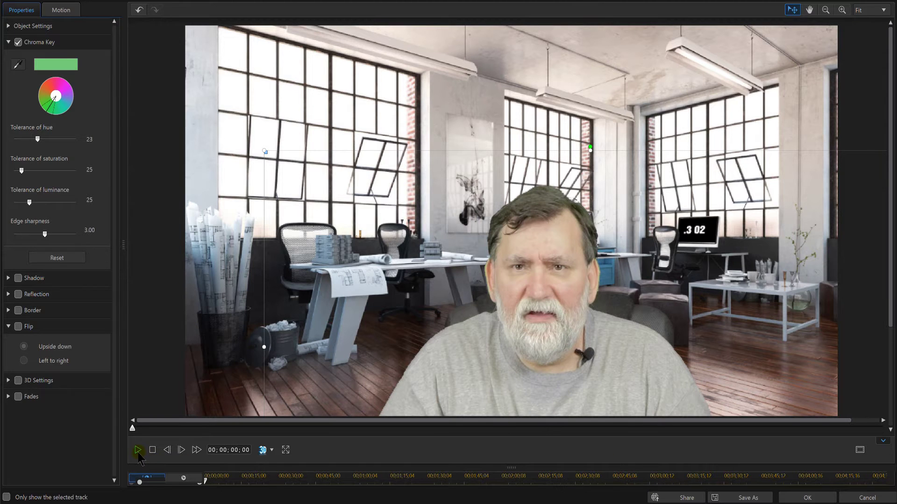
key(space)
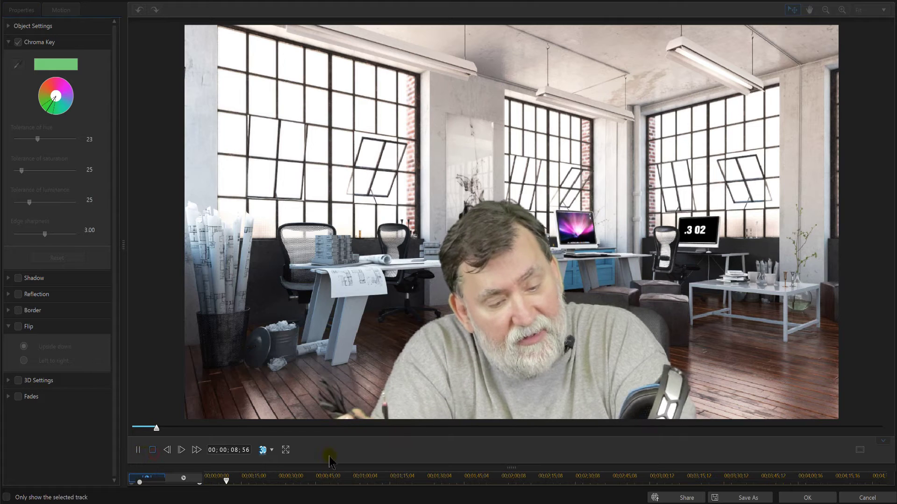
Reset the chroma key, then set edge sharpness to 3.00, luminance tolerance to 20, saturation tolerance to 25 and hue tolerance to 15
key(ctrl+slash)
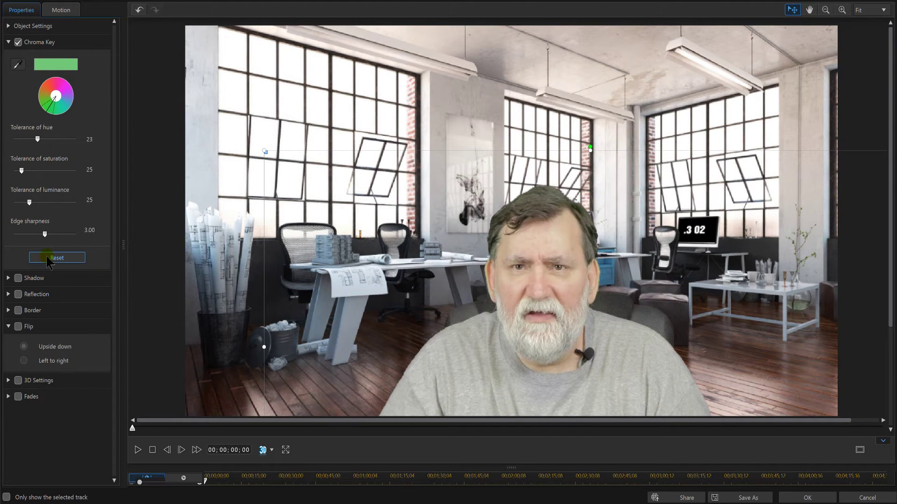
click(46, 257)
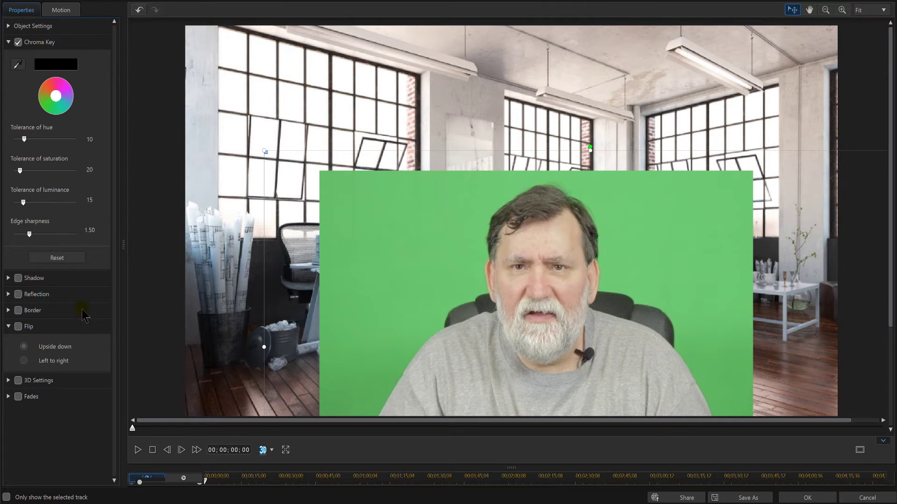
double_click(86, 230)
text(3)
double_click(86, 199)
text(20)
double_click(86, 169)
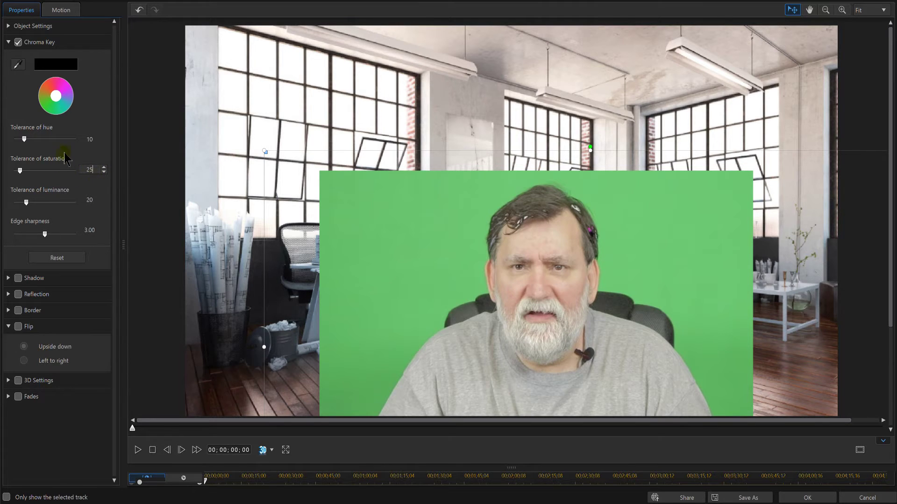
double_click(96, 139)
text(15)
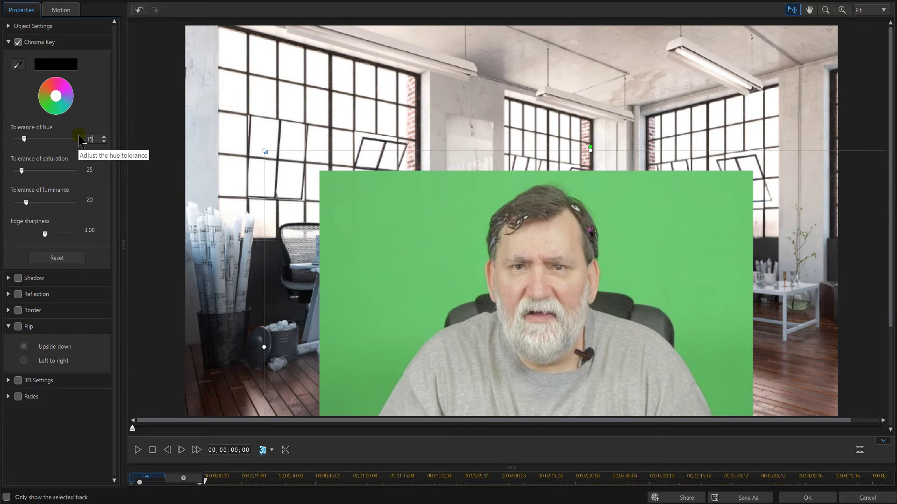
click(92, 169)
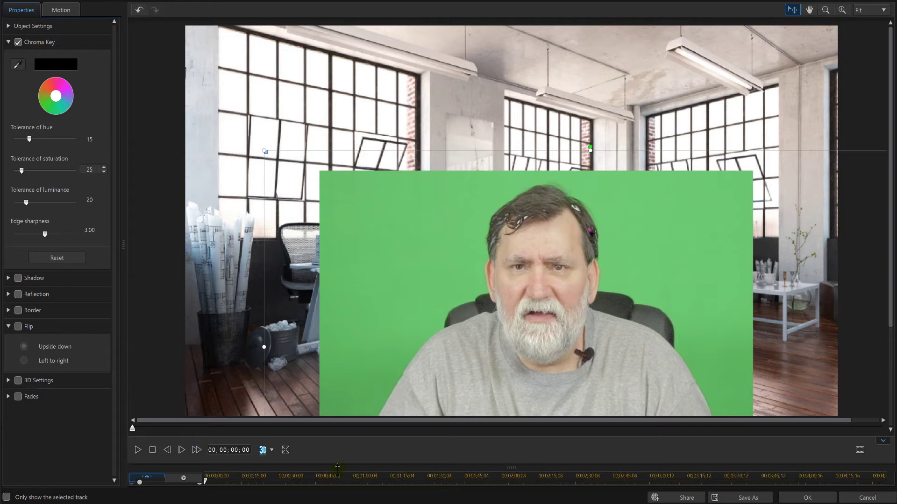
Sample the green backdrop as the chroma key colour and apply the keying, playing the clip before and after
key(space)
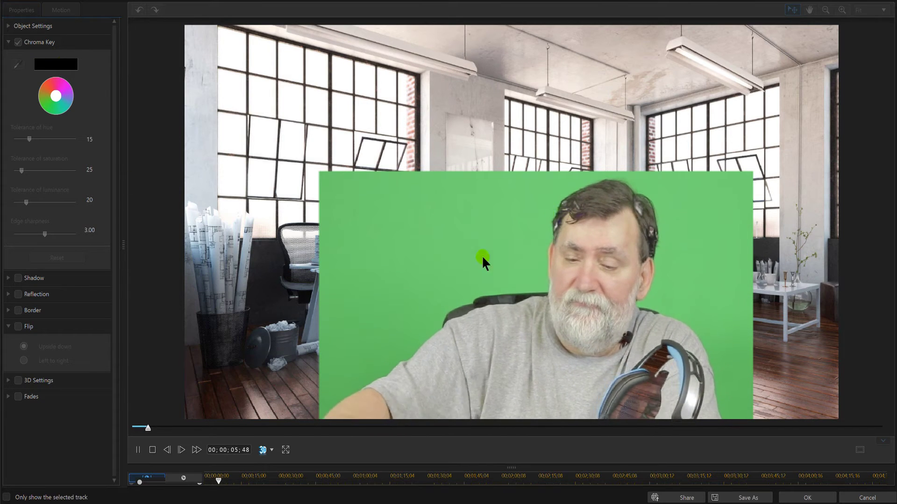
click(152, 449)
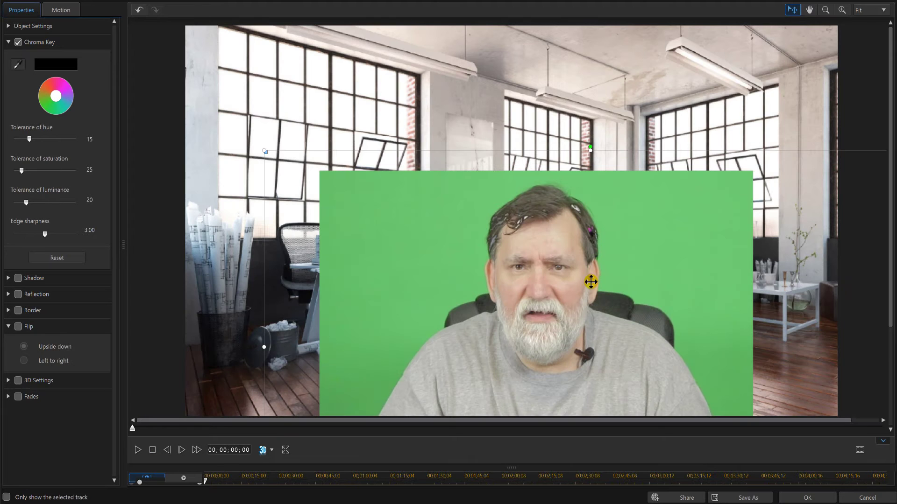
click(499, 206)
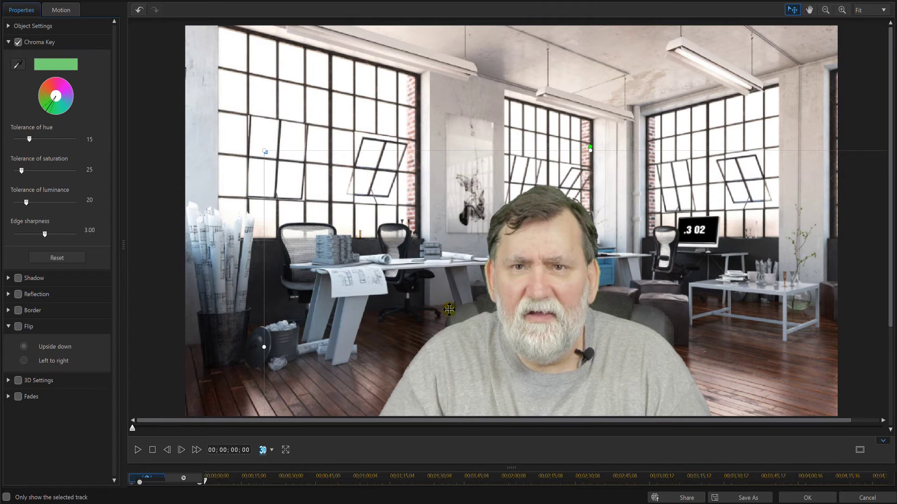
click(138, 450)
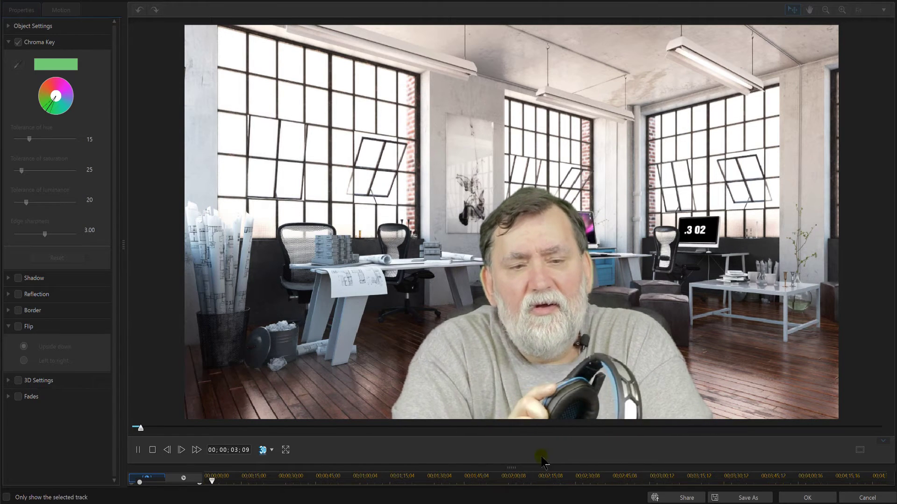
click(807, 498)
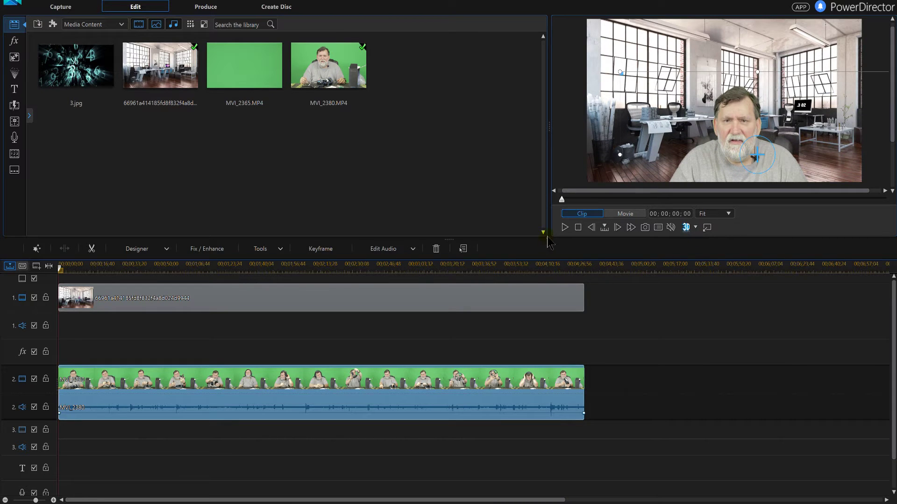
click(564, 227)
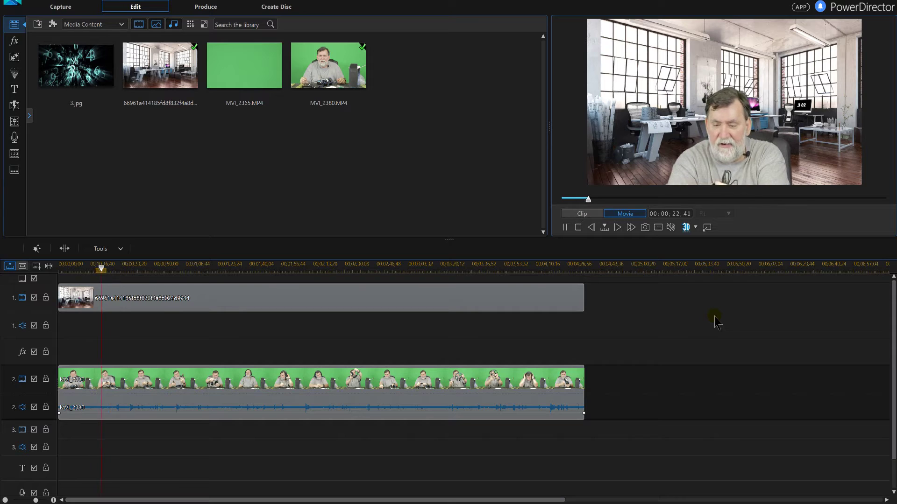
click(579, 227)
Replace the green-screen clip on track 2 with MVI_2365.MP4 at the timeline start and review its footage at several points
click(483, 395)
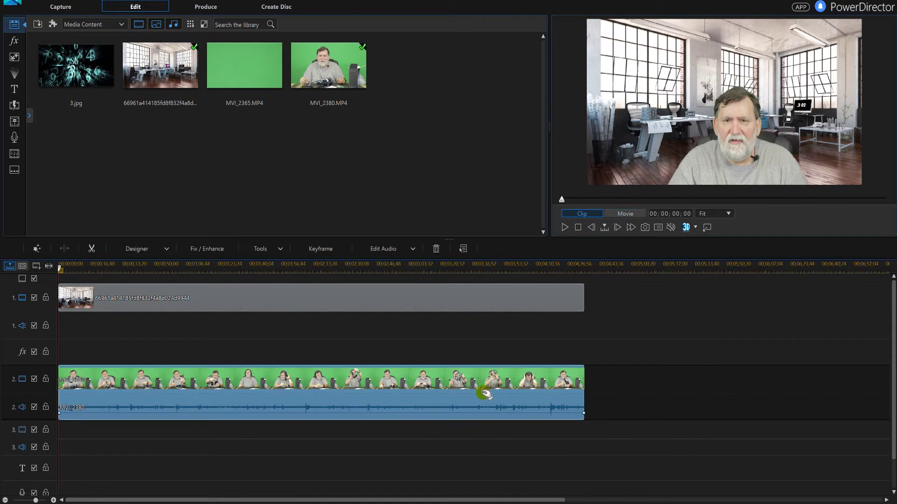
key(Delete)
drag(216, 90, 59, 386)
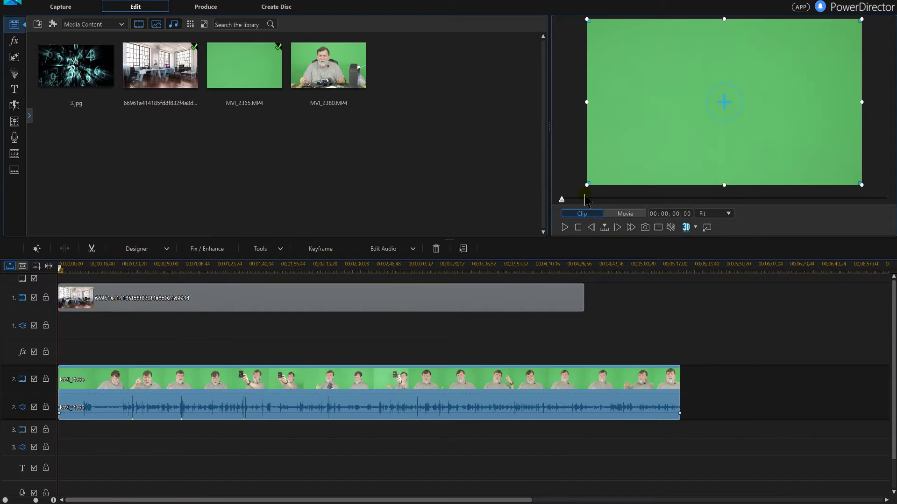
click(619, 199)
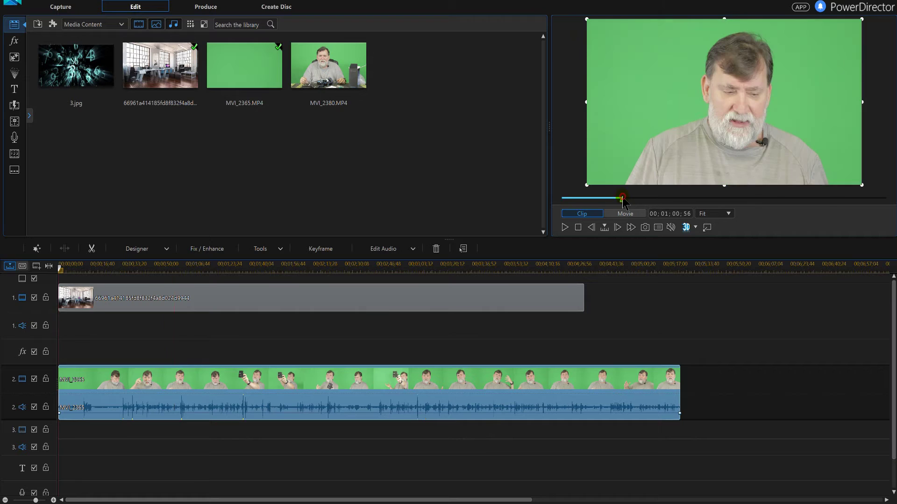
click(640, 199)
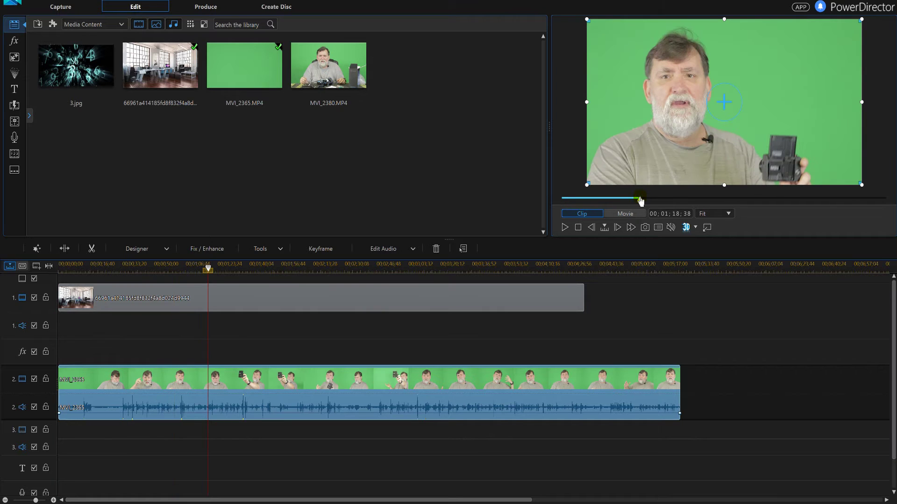
click(565, 228)
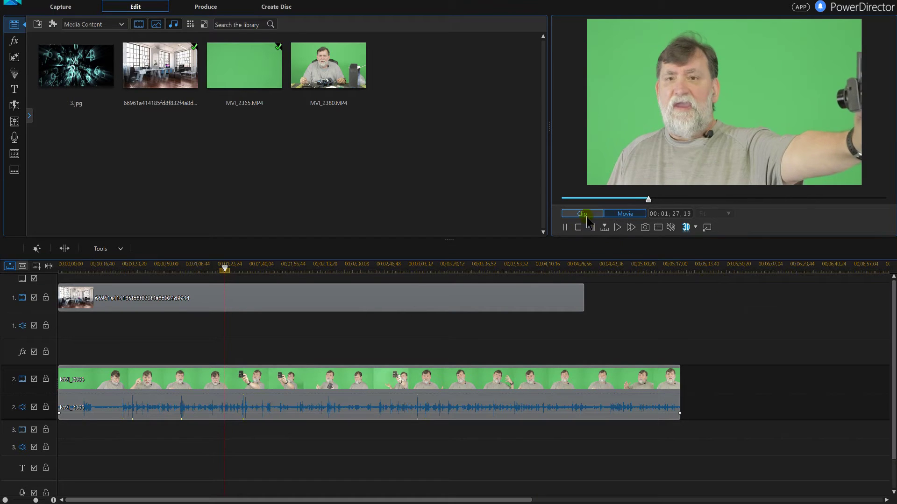
click(598, 199)
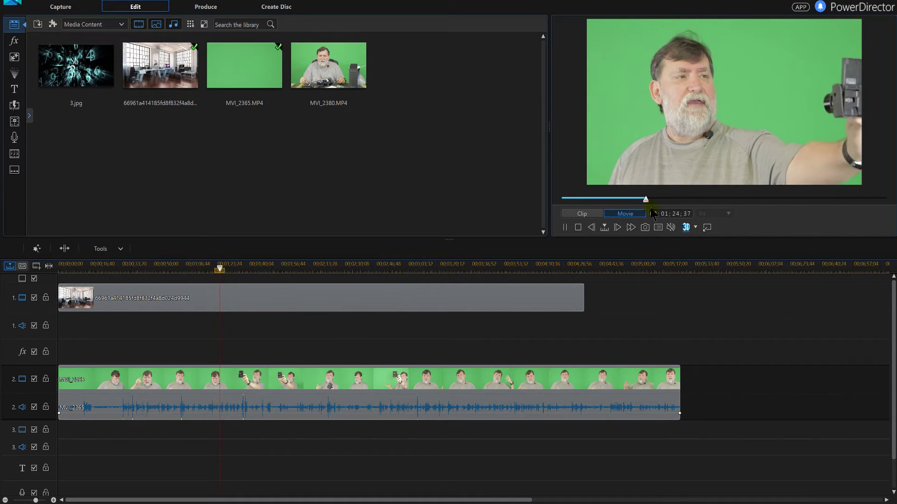
click(680, 199)
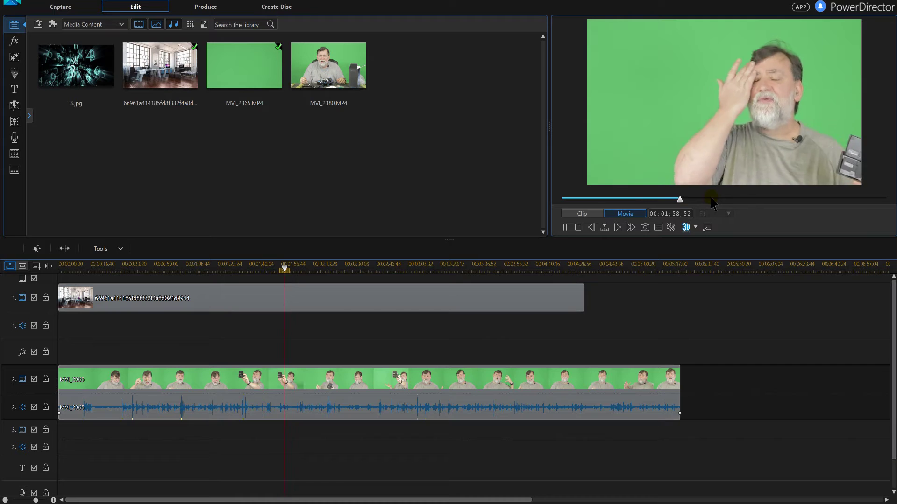
click(765, 200)
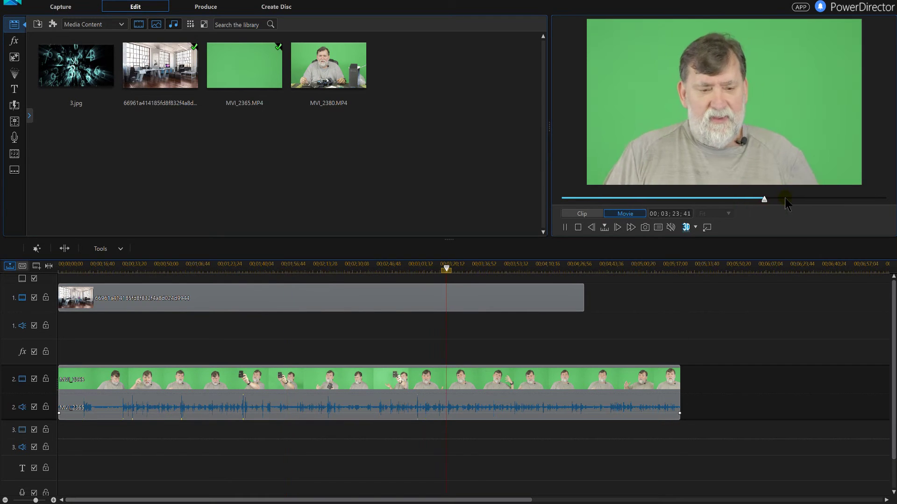
Enable Chroma Key for the MVI_2365 clip in the PiP Designer and sample the green backdrop as key colour
click(335, 386)
click(166, 249)
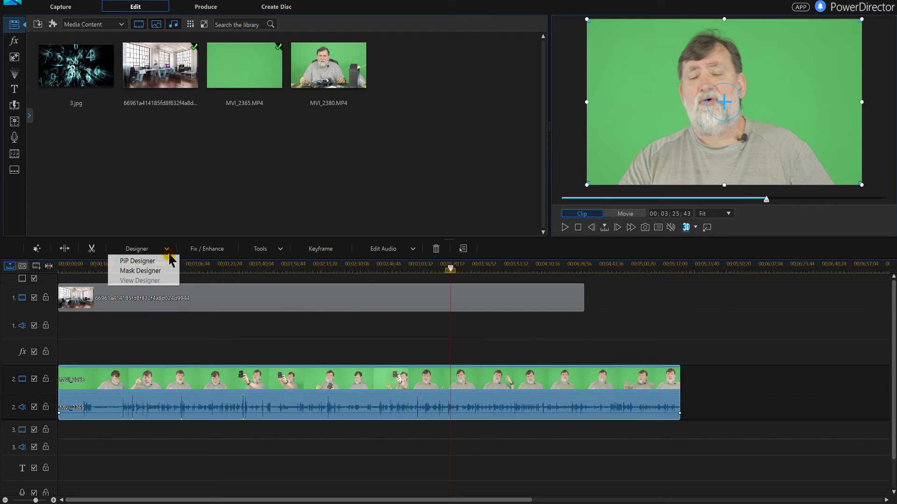
click(140, 262)
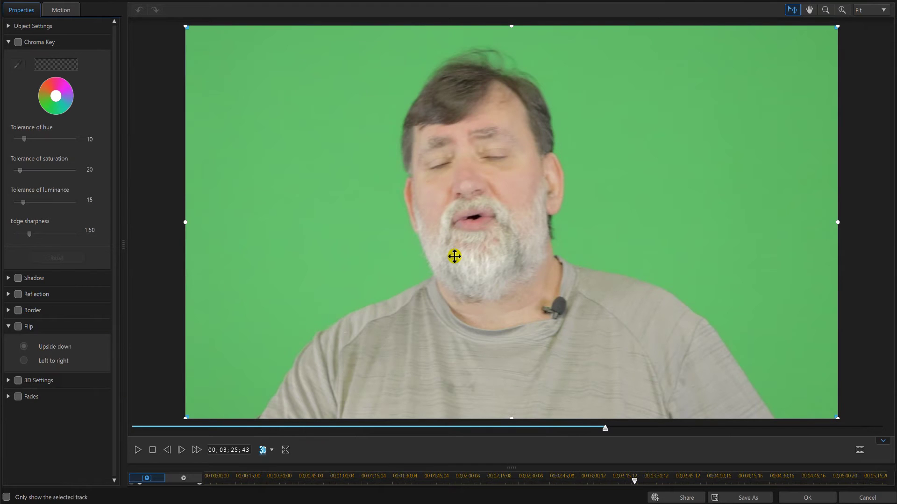
click(19, 43)
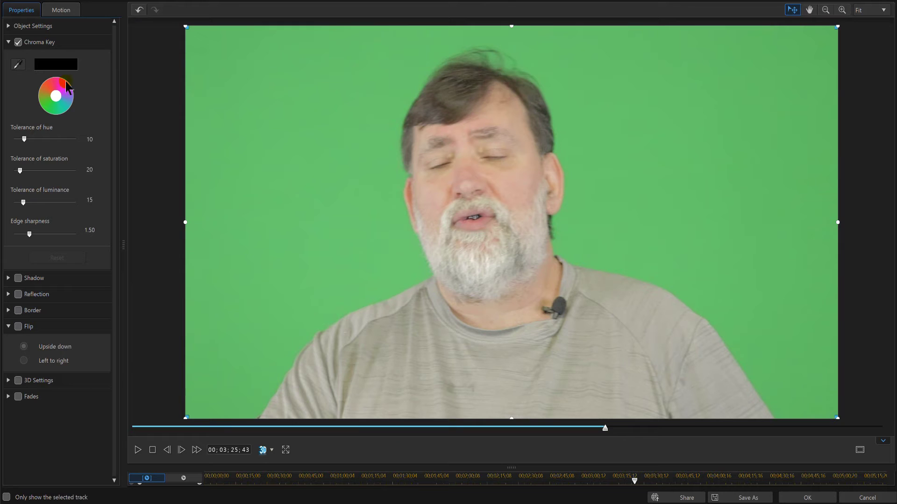
click(18, 65)
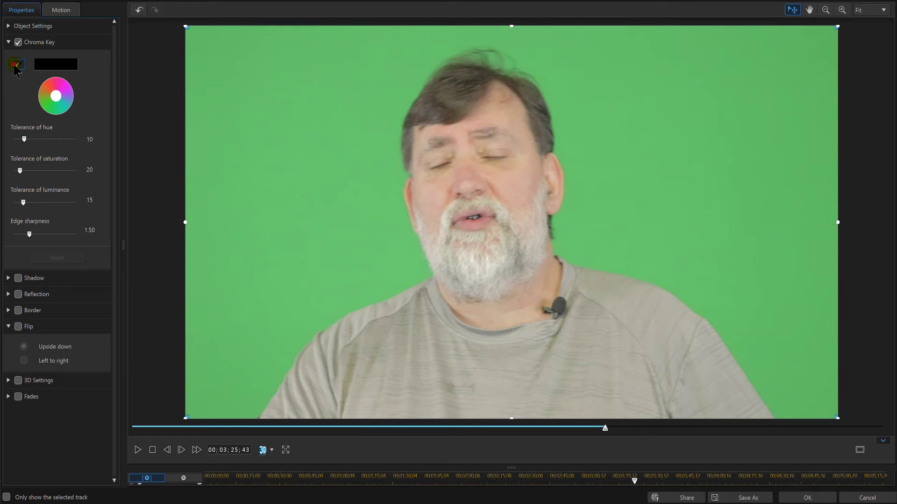
click(411, 98)
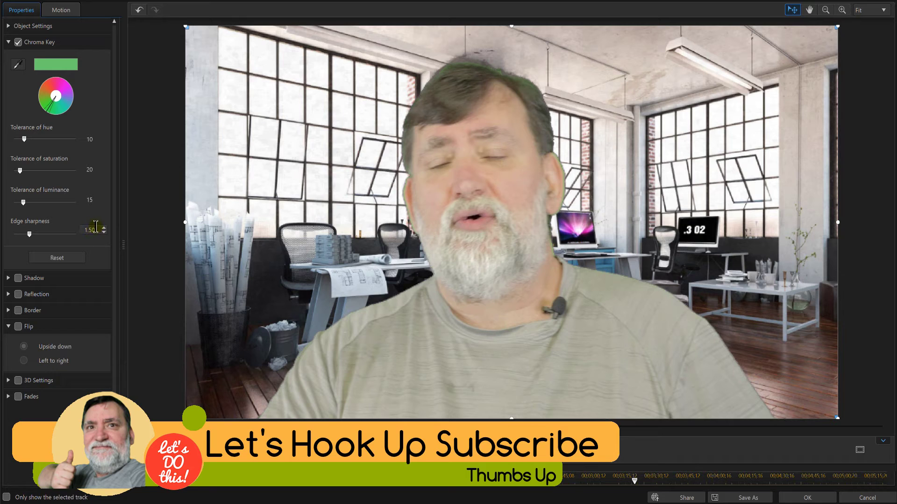
Set edge sharpness to 3.00, luminance tolerance to 20, saturation tolerance to 25 and hue tolerance to 20, apply the keying and play the composite
click(89, 201)
text(20)
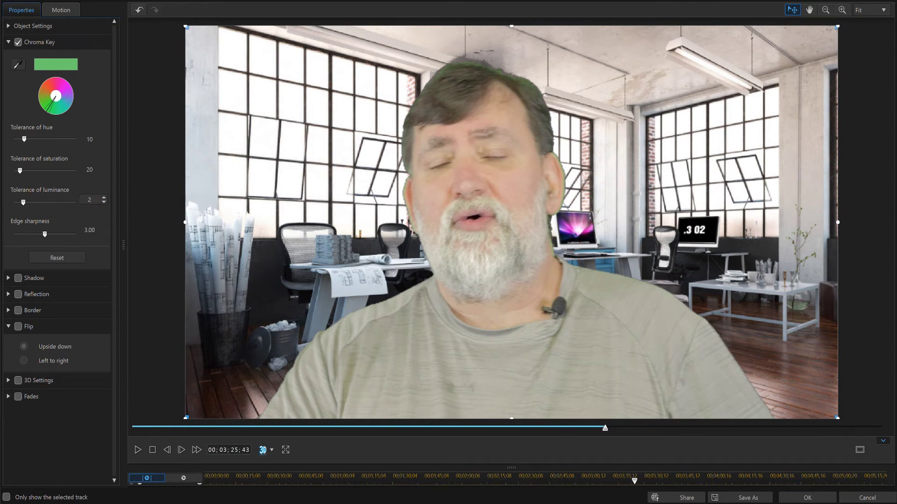
click(98, 170)
text(25)
click(97, 140)
click(97, 139)
text(20)
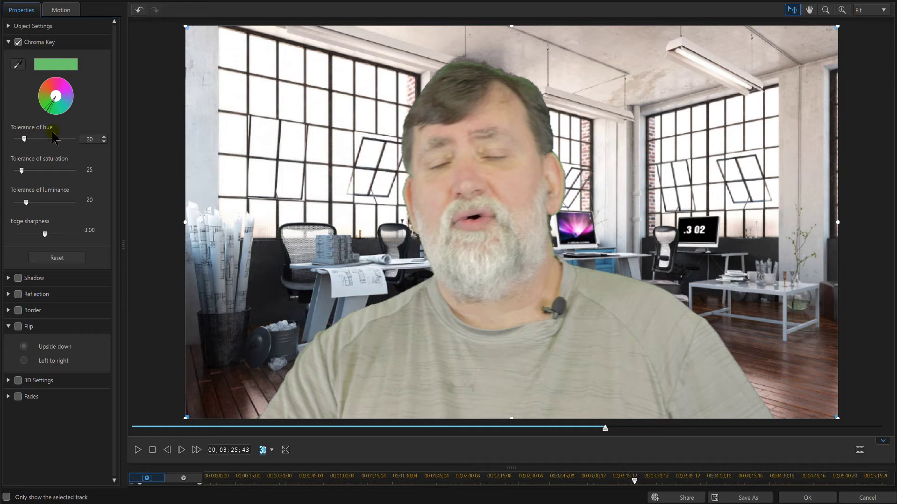
click(795, 499)
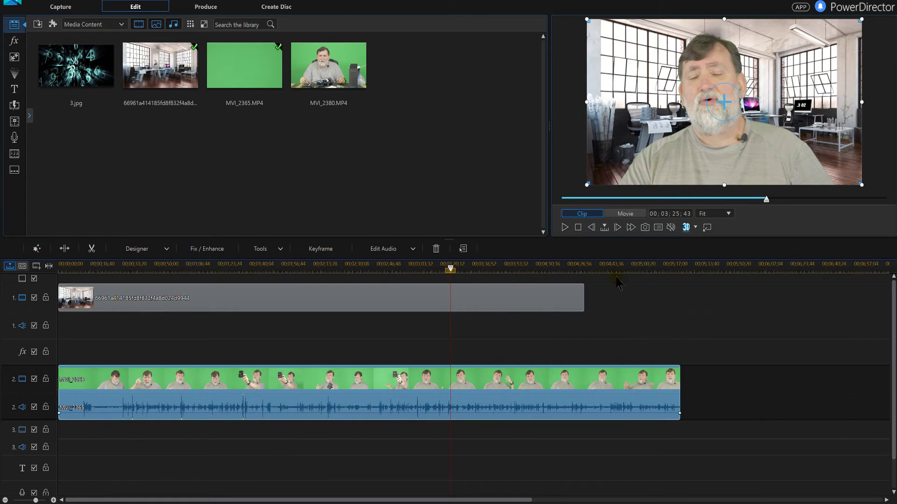
click(691, 306)
key(space)
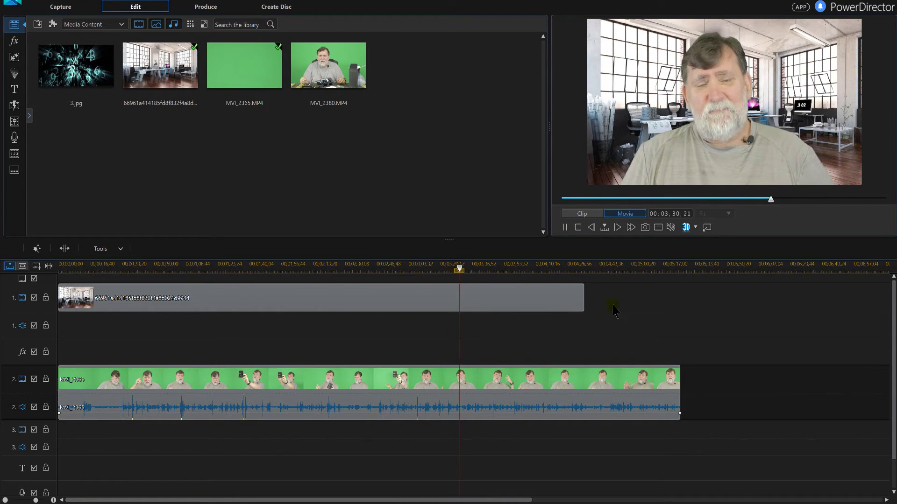
Shrink the keyed MVI_2365 clip in the preview, place it against the frame's lower edge beside the desks, and play the composite
click(306, 410)
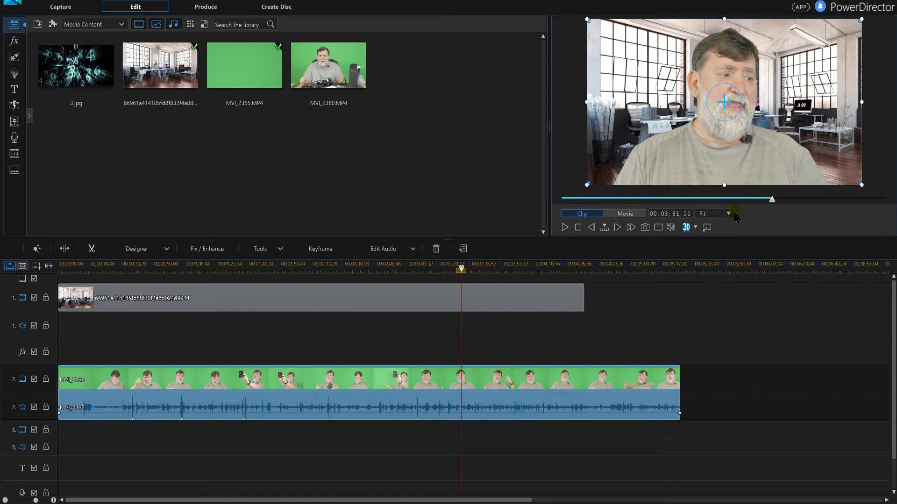
drag(858, 20, 801, 54)
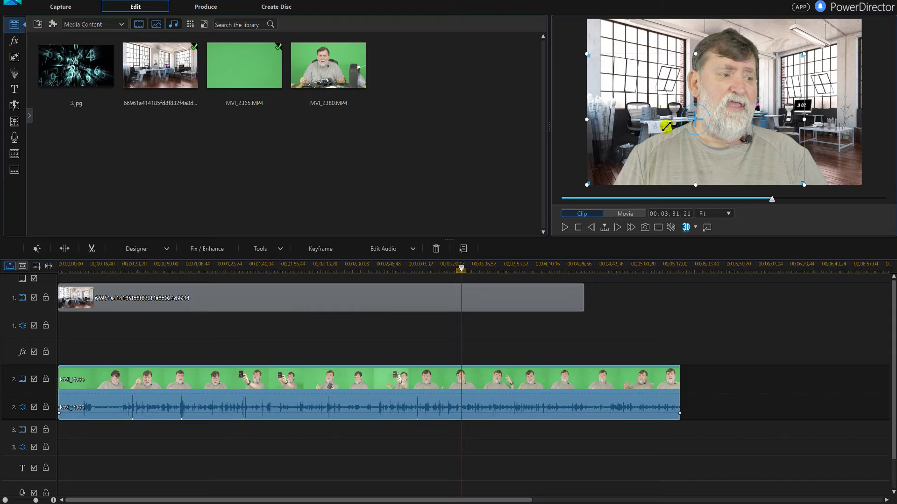
drag(692, 121, 721, 120)
drag(835, 54, 816, 64)
drag(719, 125, 742, 125)
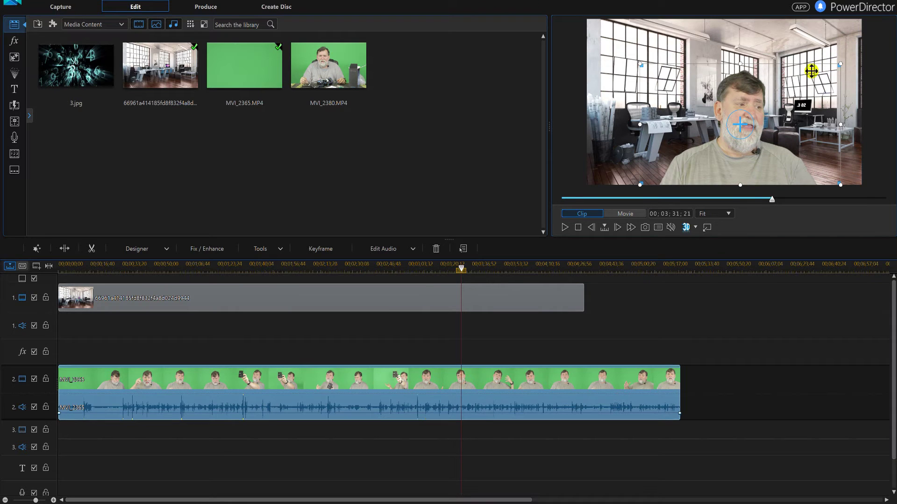
drag(838, 63, 730, 138)
click(775, 351)
key(space)
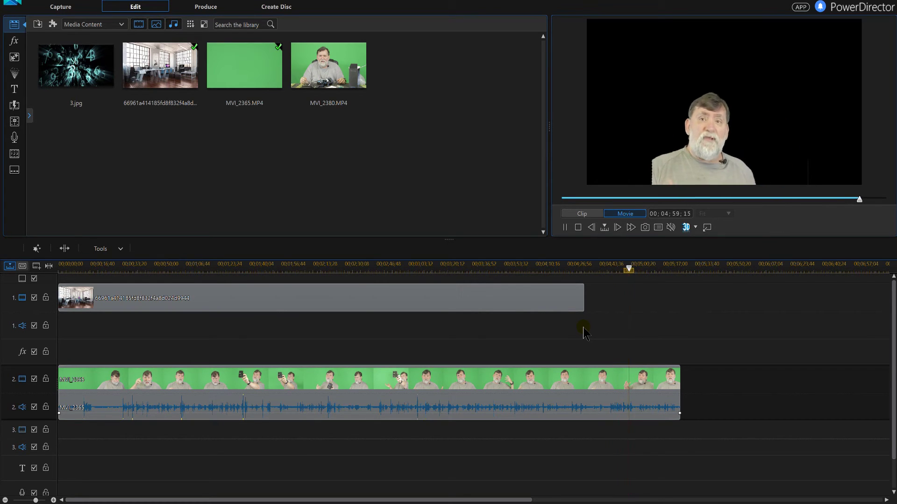
Play the composite from about 00;01;29, widen the MVI_2365 clip's rectangular mask toward the wastebasket in the Mask Designer, and apply it
click(228, 274)
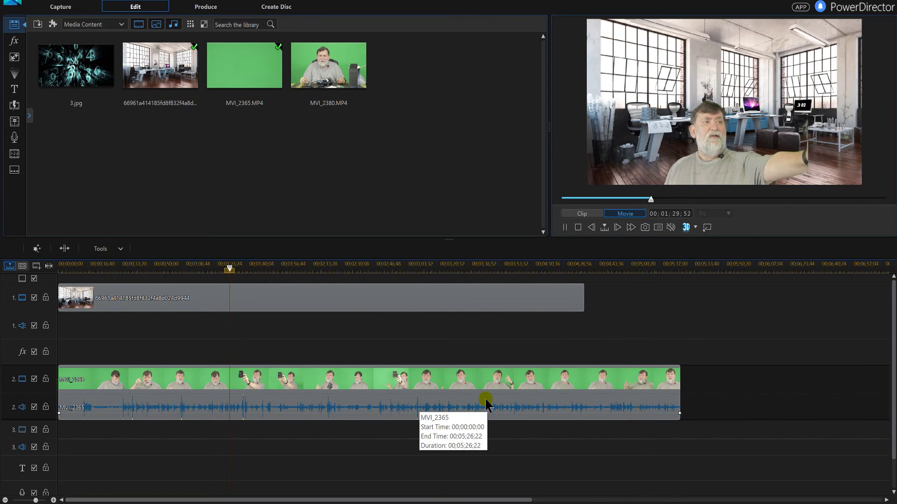
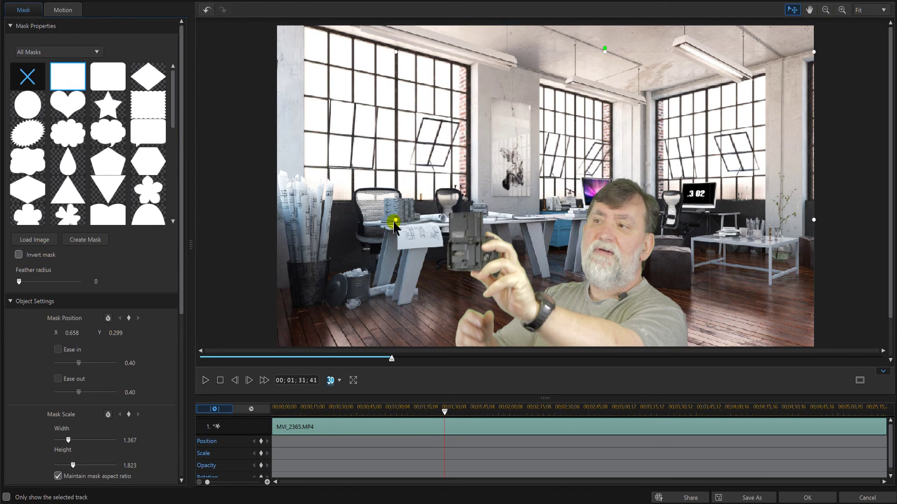
drag(396, 218, 330, 219)
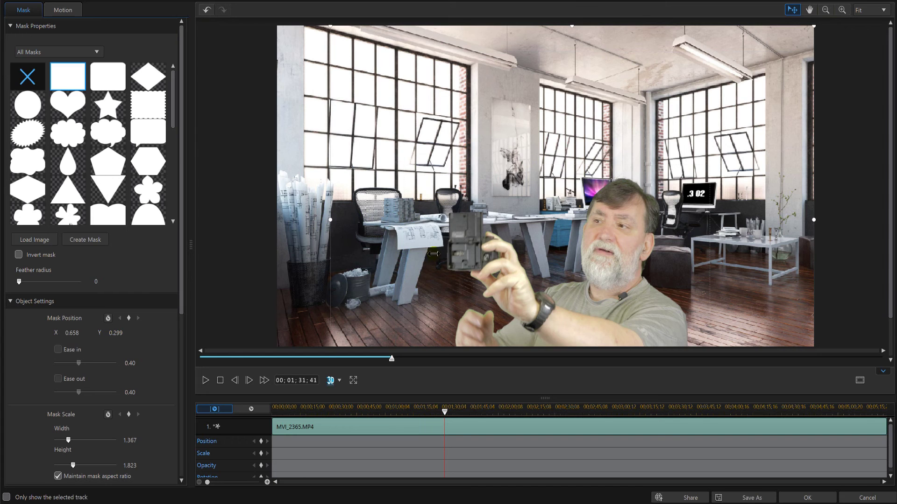
click(806, 497)
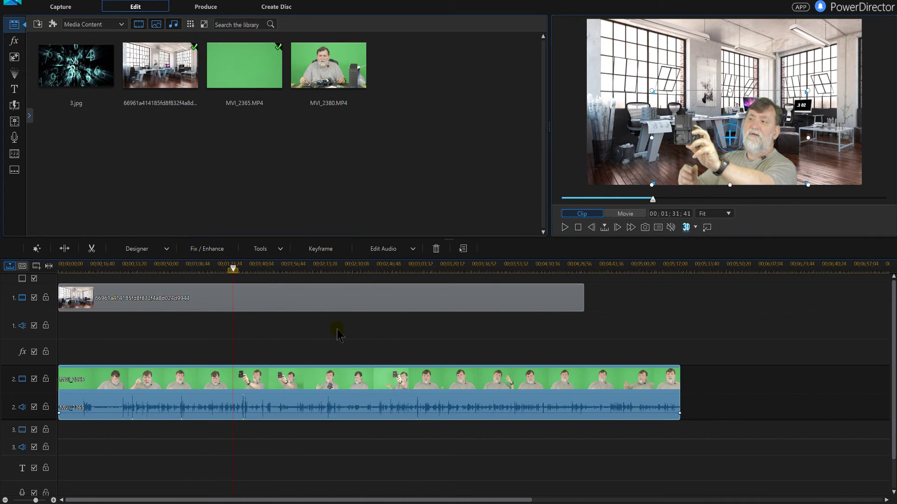
Try the dark wristwatch as the Chroma Key colour for the MVI_2365 clip in the PiP Designer
click(140, 248)
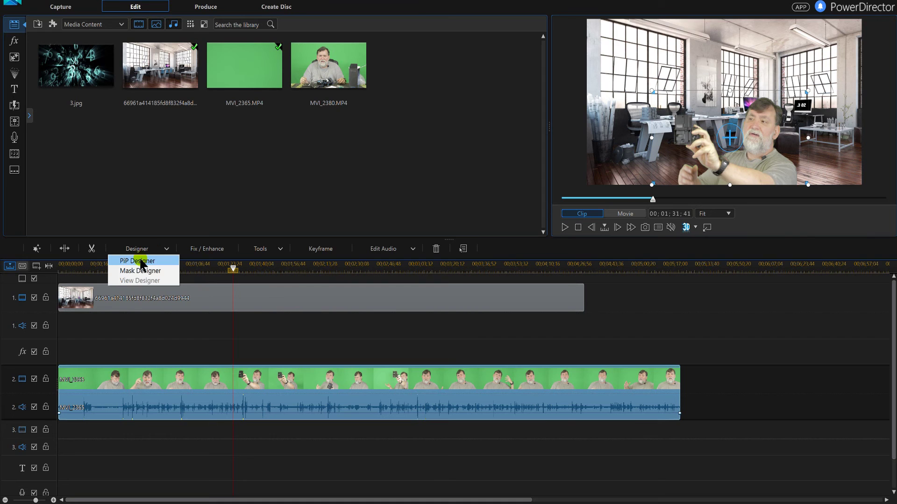
click(137, 260)
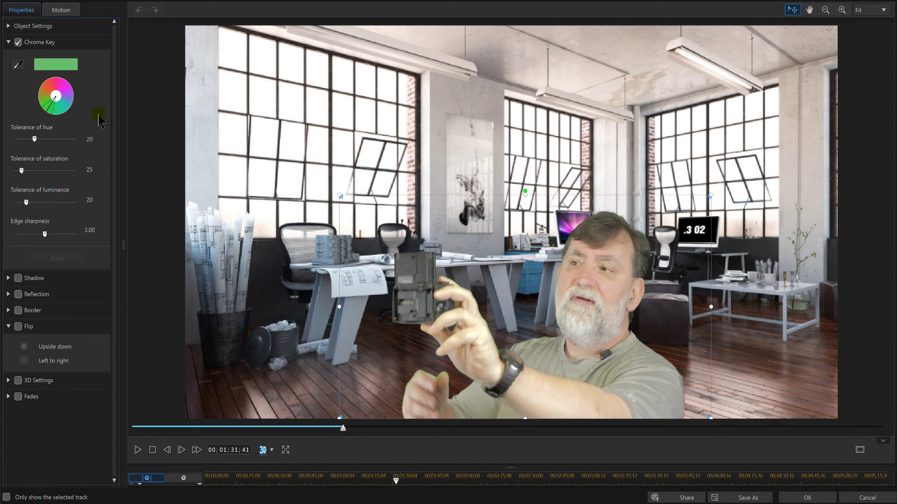
click(17, 64)
click(509, 376)
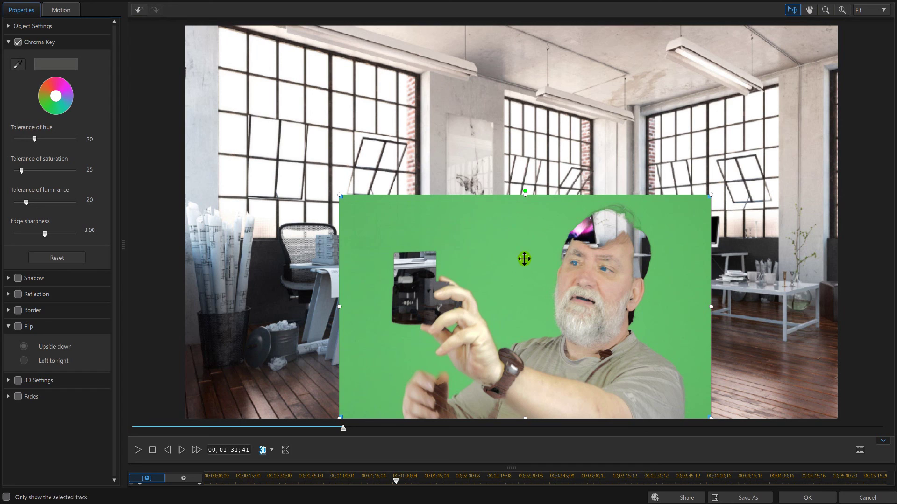
Resample the green backdrop beside the man's head as the Chroma Key colour and apply the keying to the clip
click(18, 64)
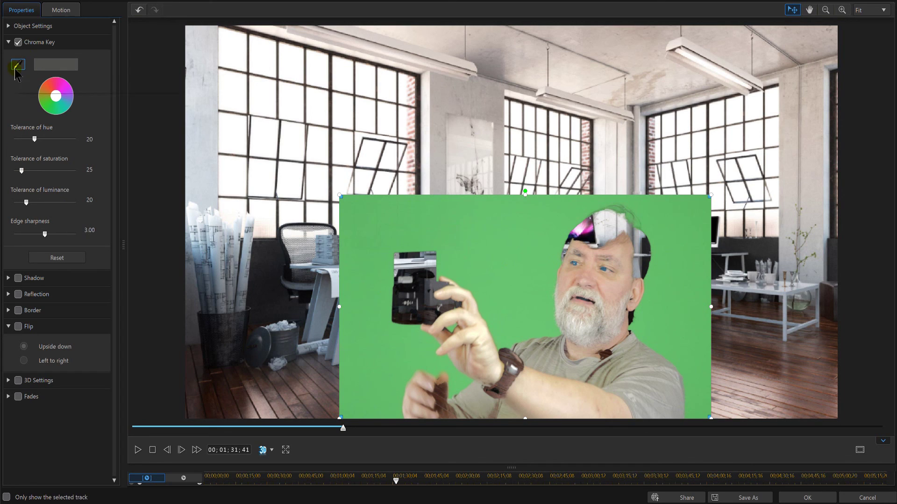
click(574, 220)
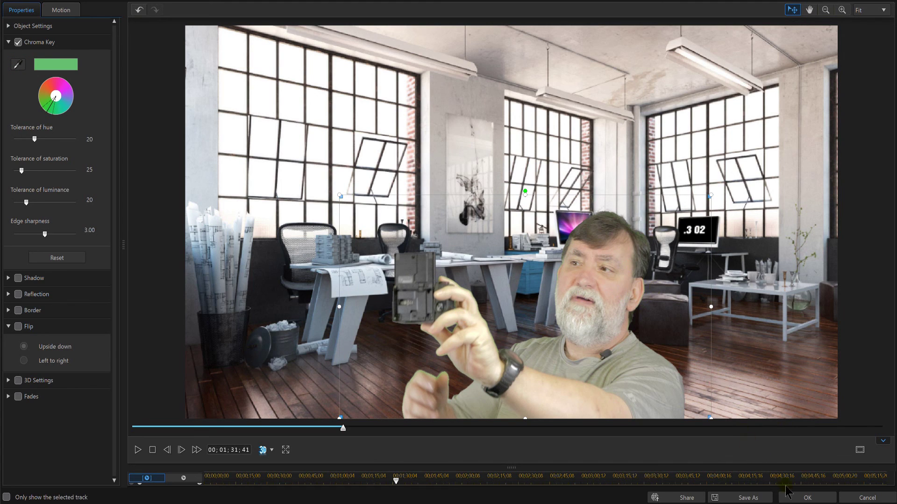
click(808, 498)
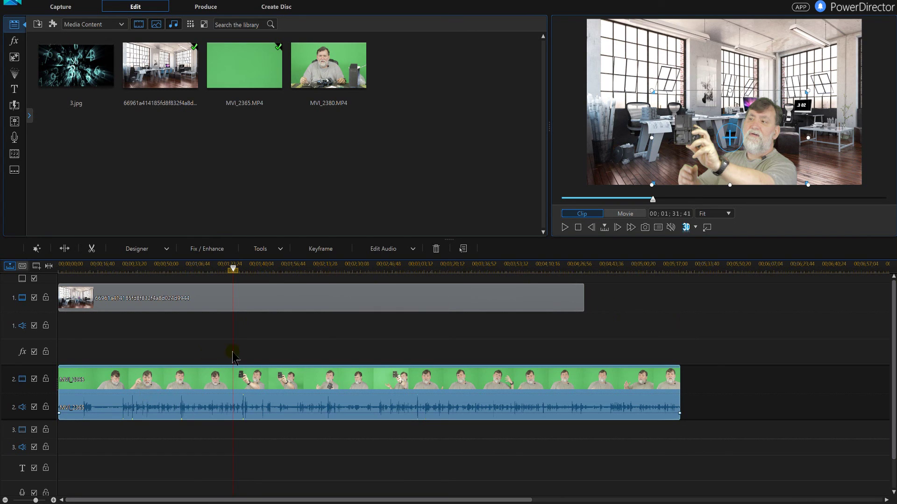
Bring up the available designer tools for the selected MVI_2365 clip
click(167, 250)
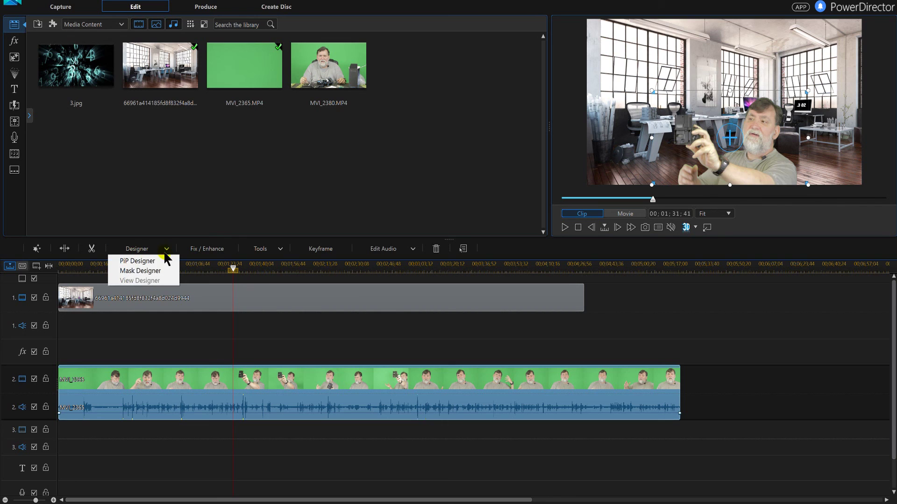